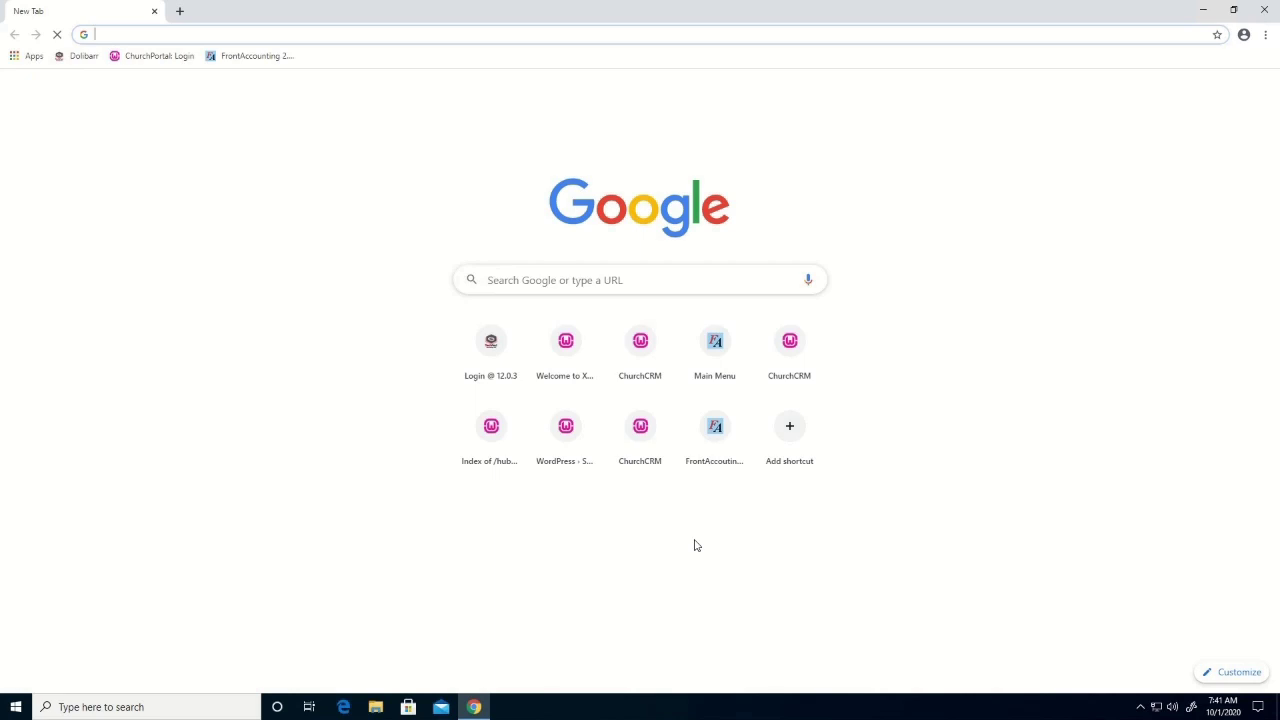
# Search Google for 'download google drive on desktop' and open the Download - Google Drive result
pyautogui.click(197, 33)
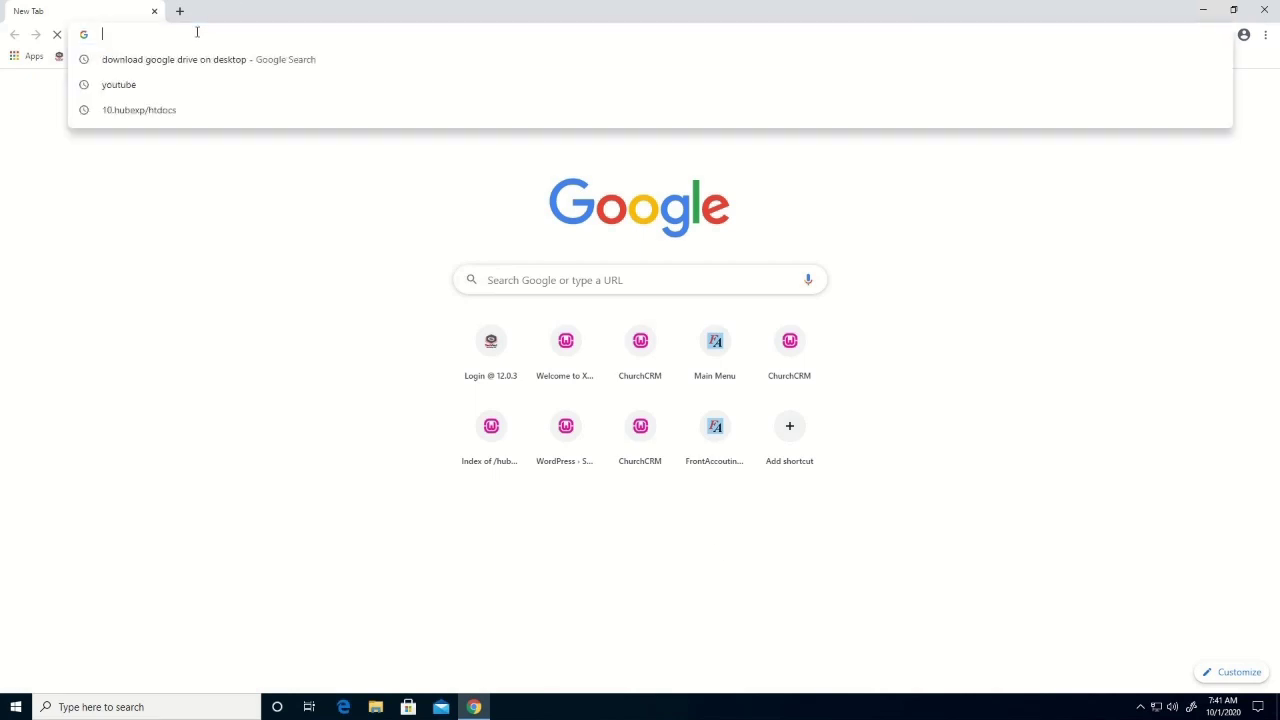
pyautogui.write('d')
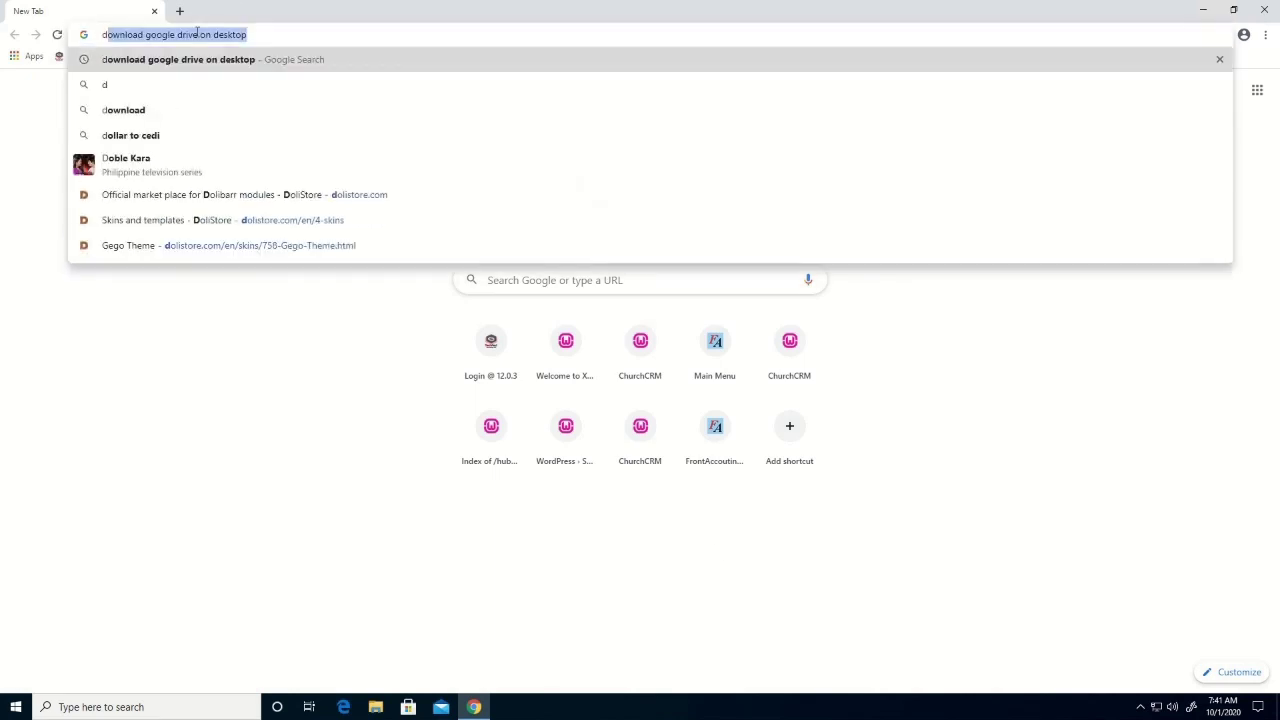
pyautogui.press('Return')
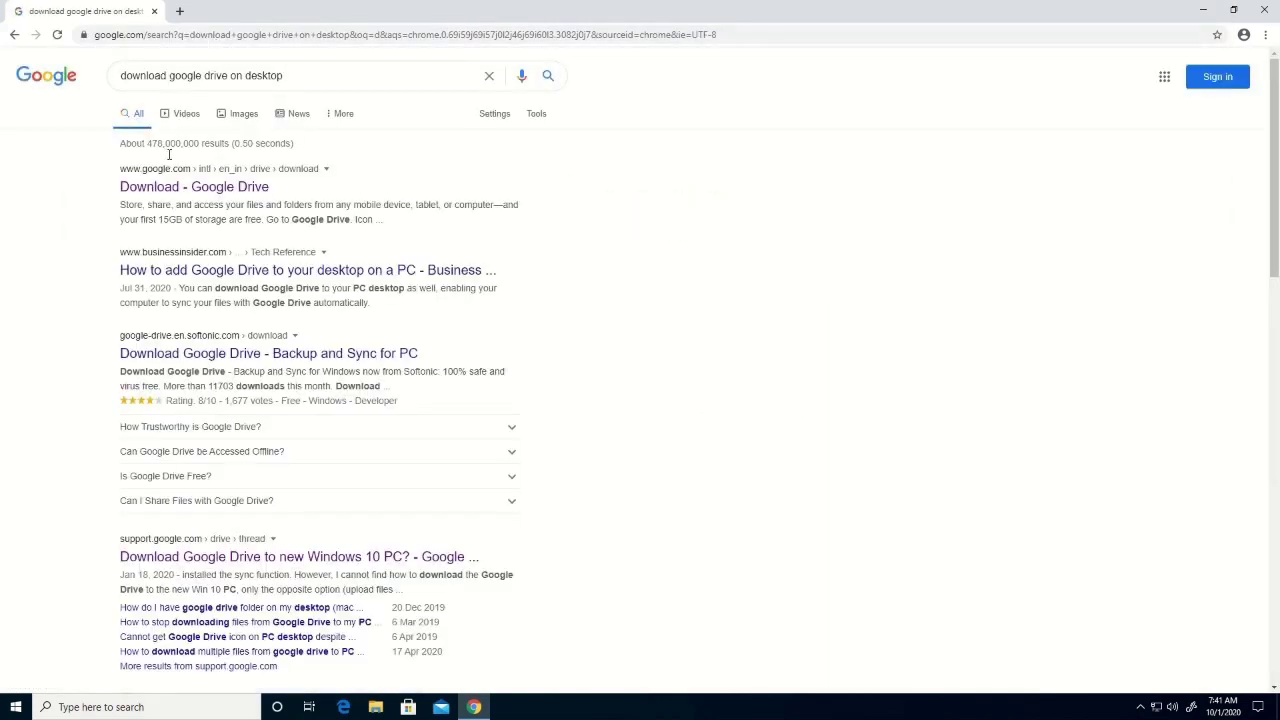
pyautogui.click(160, 187)
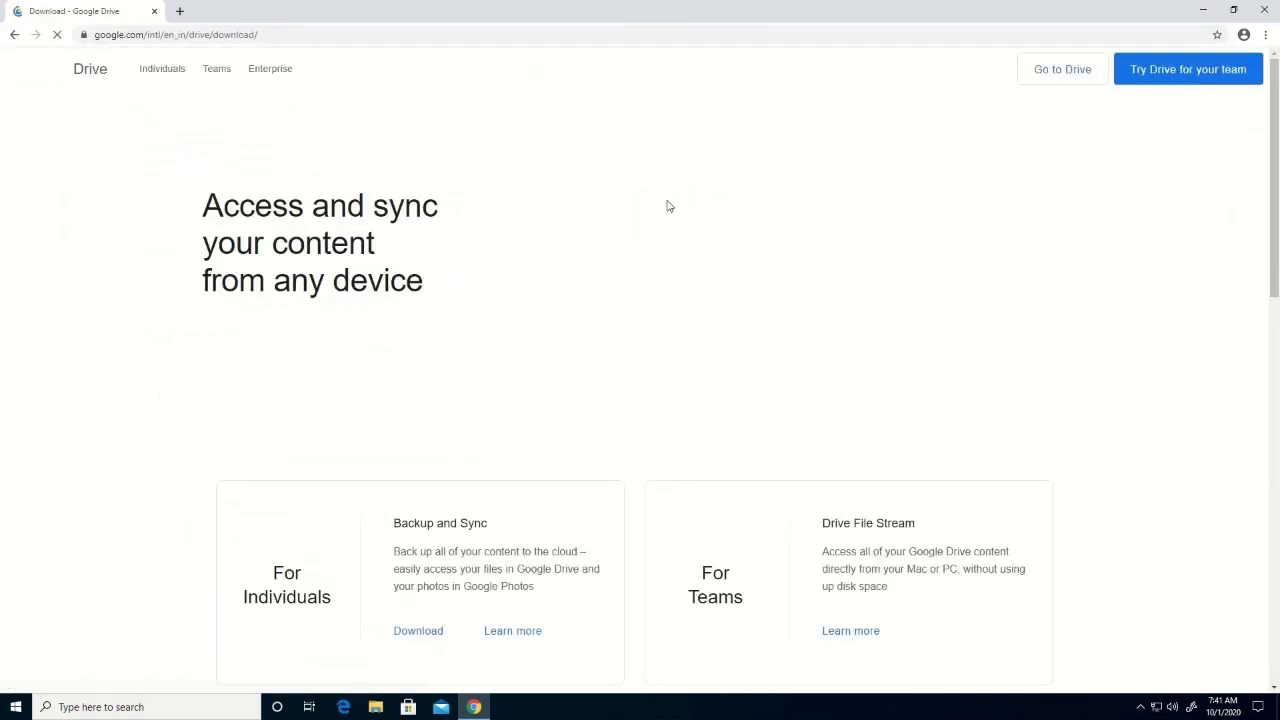
# Go to Drive and sign in with the account password to reach My Drive
pyautogui.click(1054, 72)
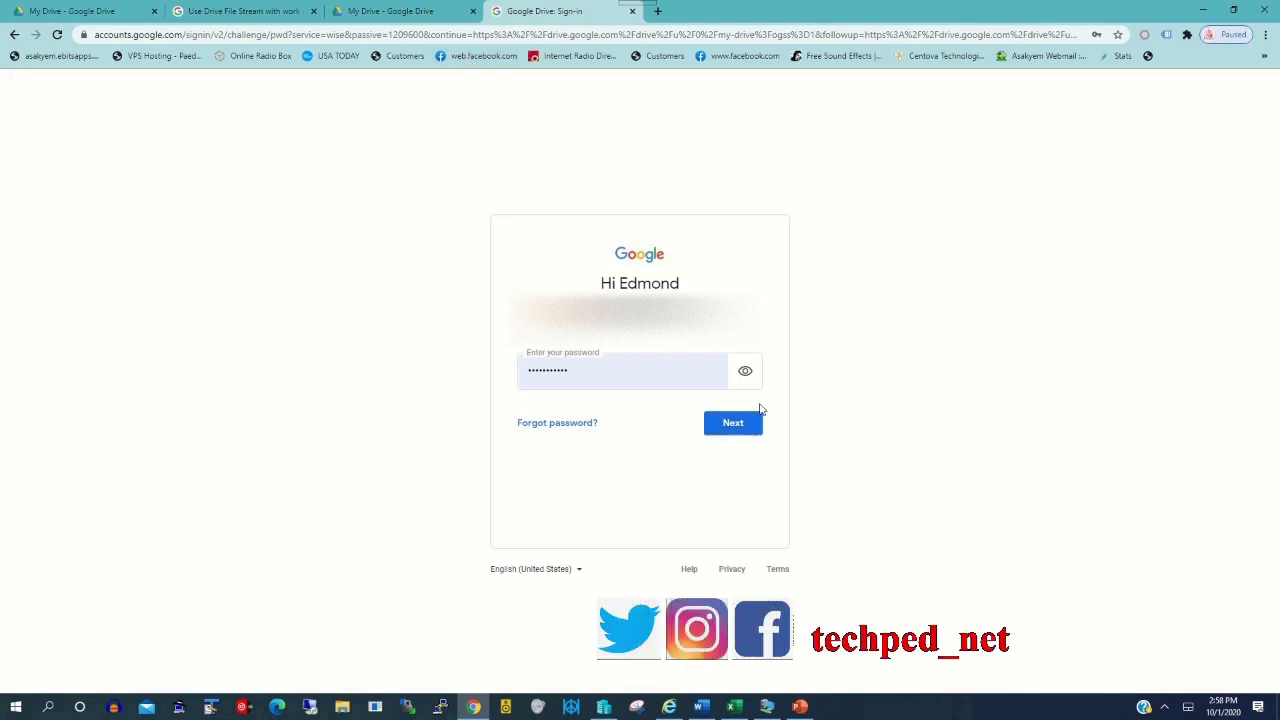
pyautogui.click(746, 429)
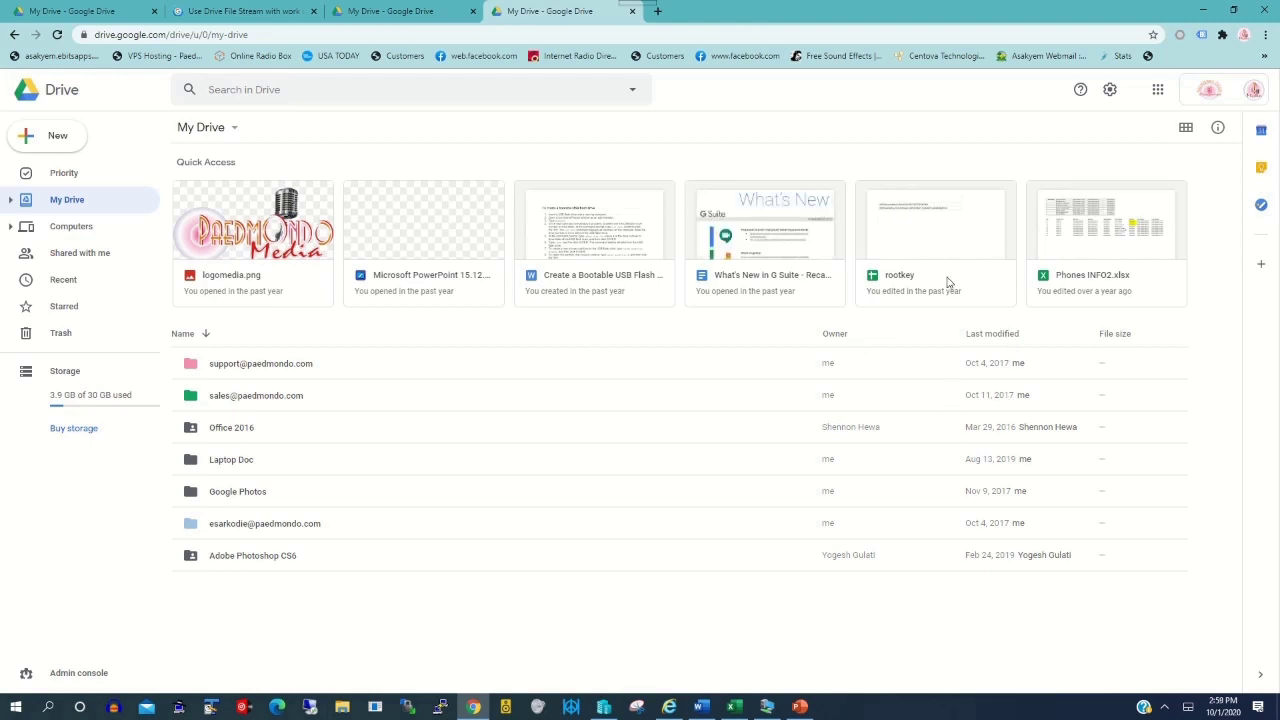
# Choose Get Drive for desktop from the Drive settings gear menu
pyautogui.click(1110, 92)
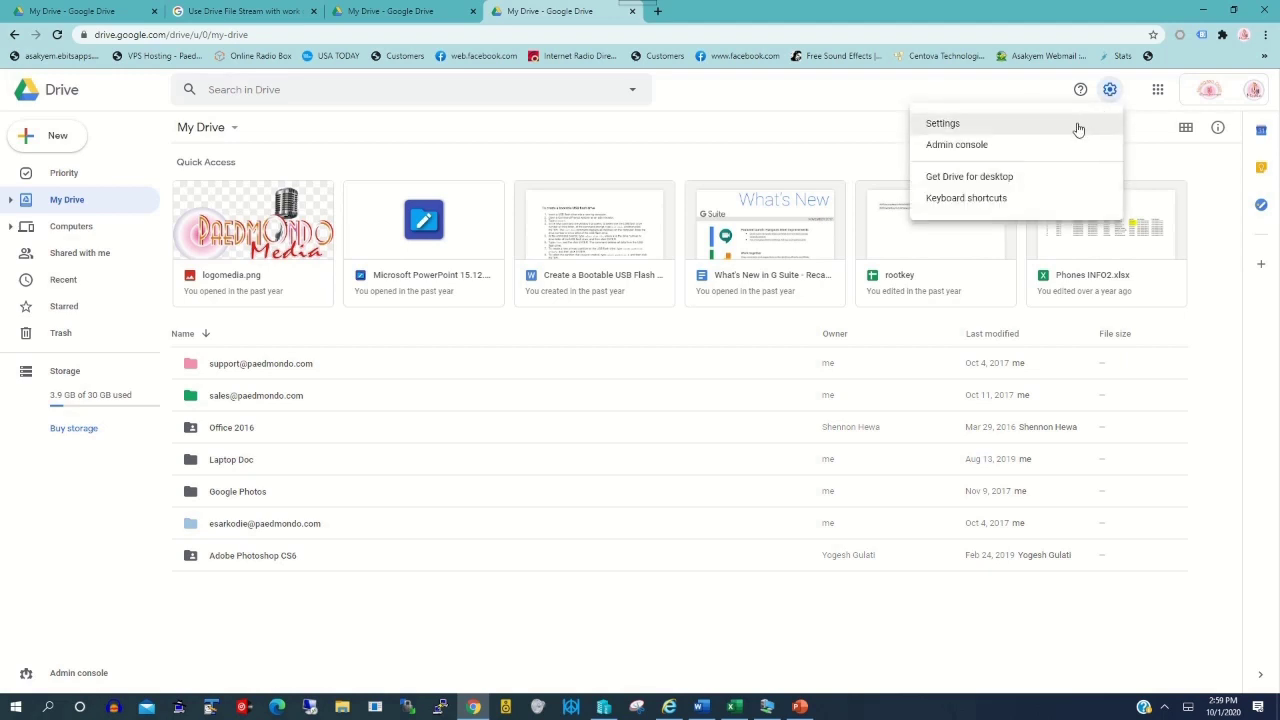
pyautogui.click(970, 180)
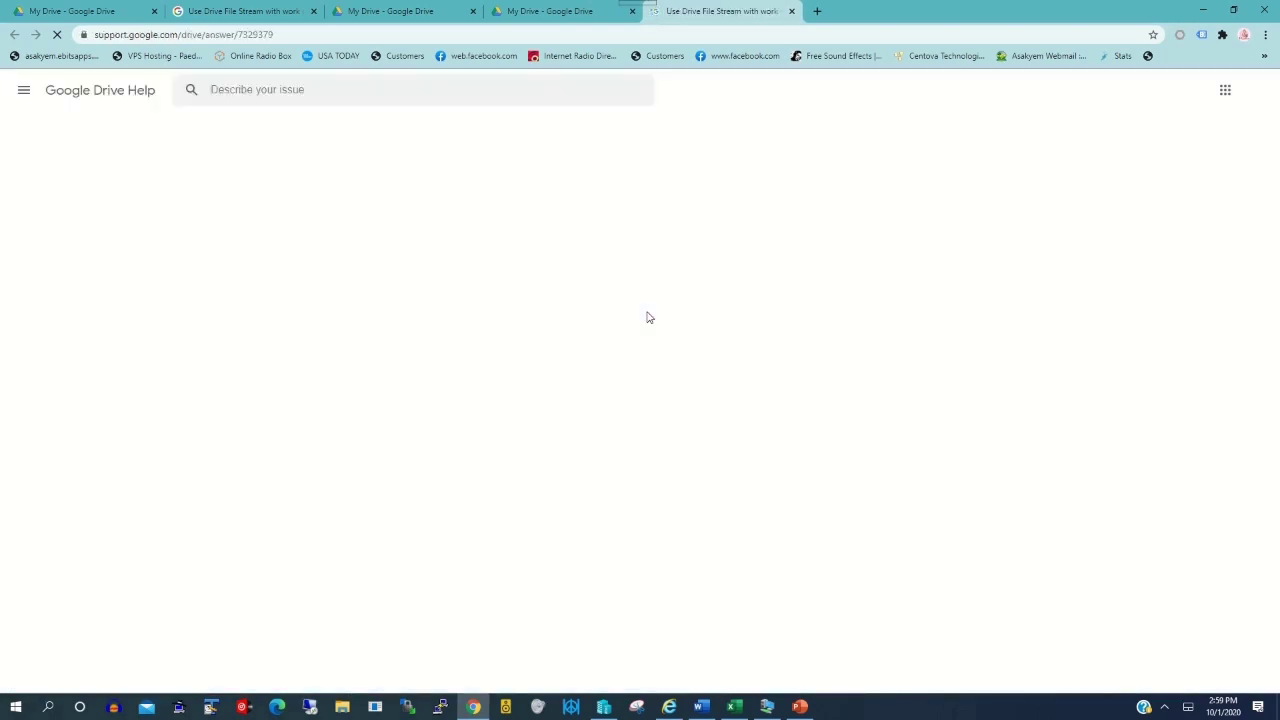
# Expand the Download & install Drive File Stream section and start the Windows download
pyautogui.scroll(-3, 550, 380)
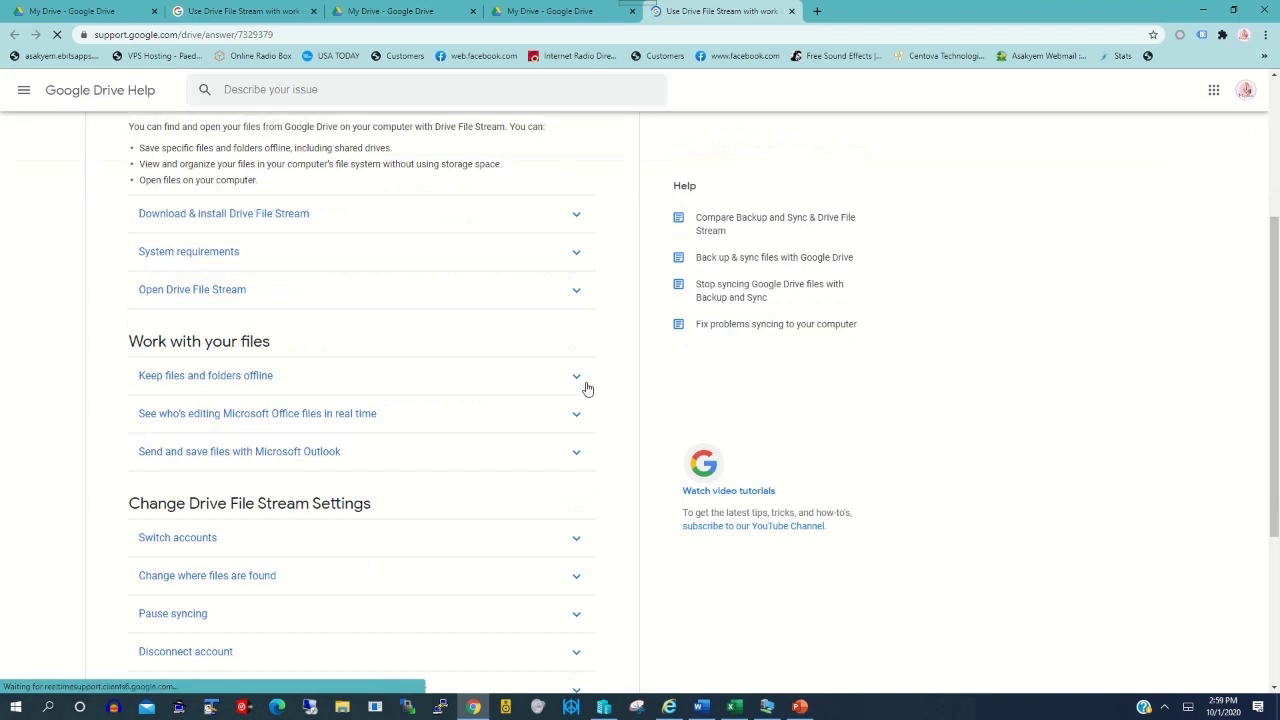
pyautogui.scroll(1, 537, 331)
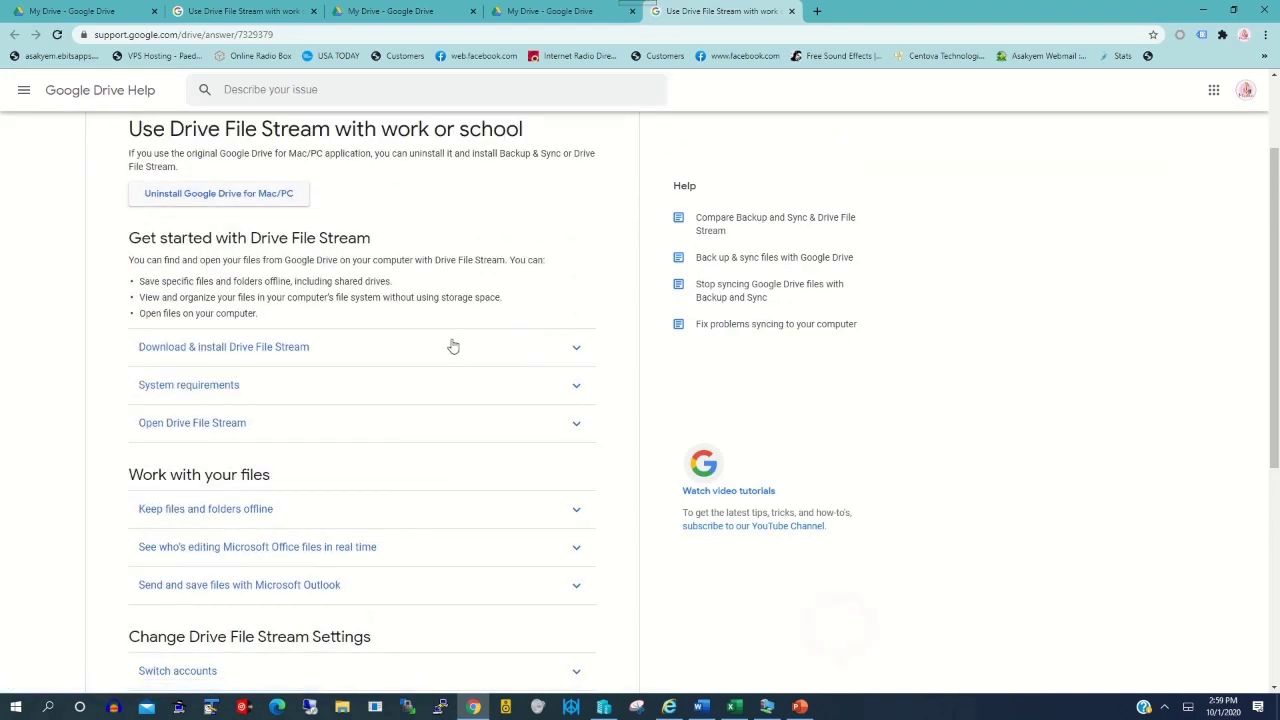
pyautogui.click(570, 348)
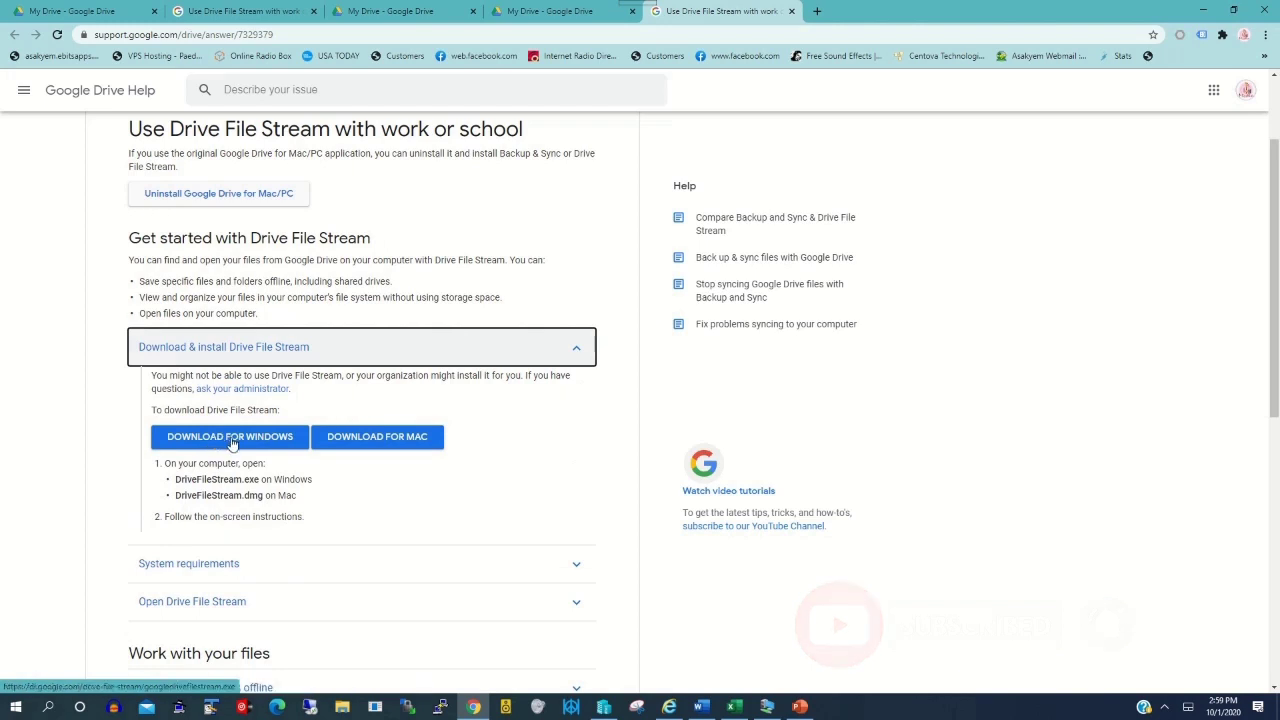
pyautogui.click(250, 442)
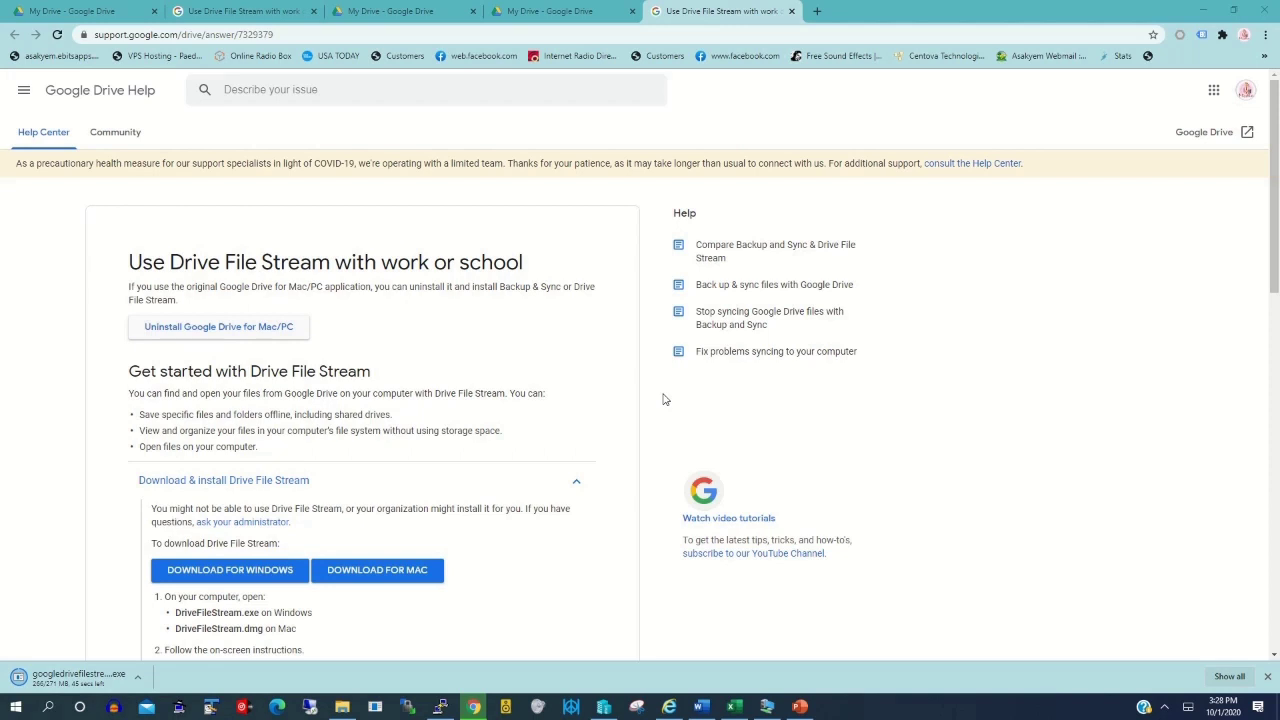
# Scroll to System requirements while the installer download finishes, then return to the desktop
pyautogui.scroll(-2, 600, 382)
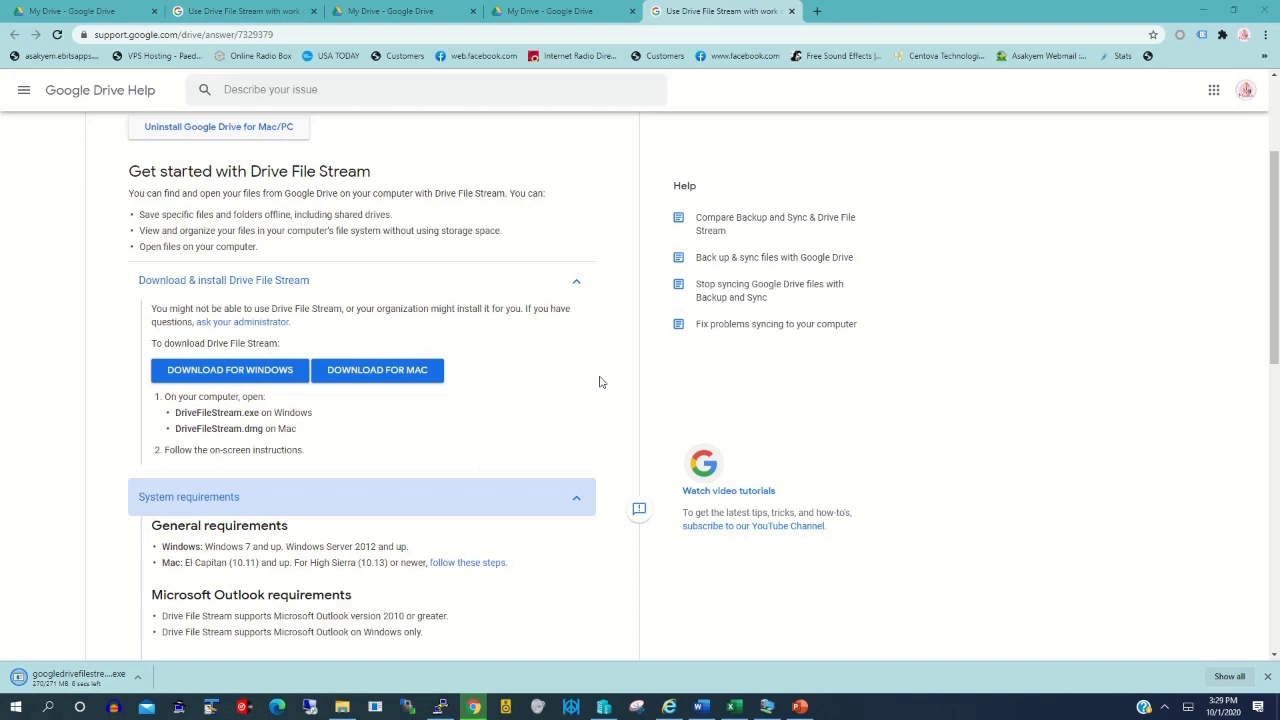
pyautogui.scroll(-1, 600, 382)
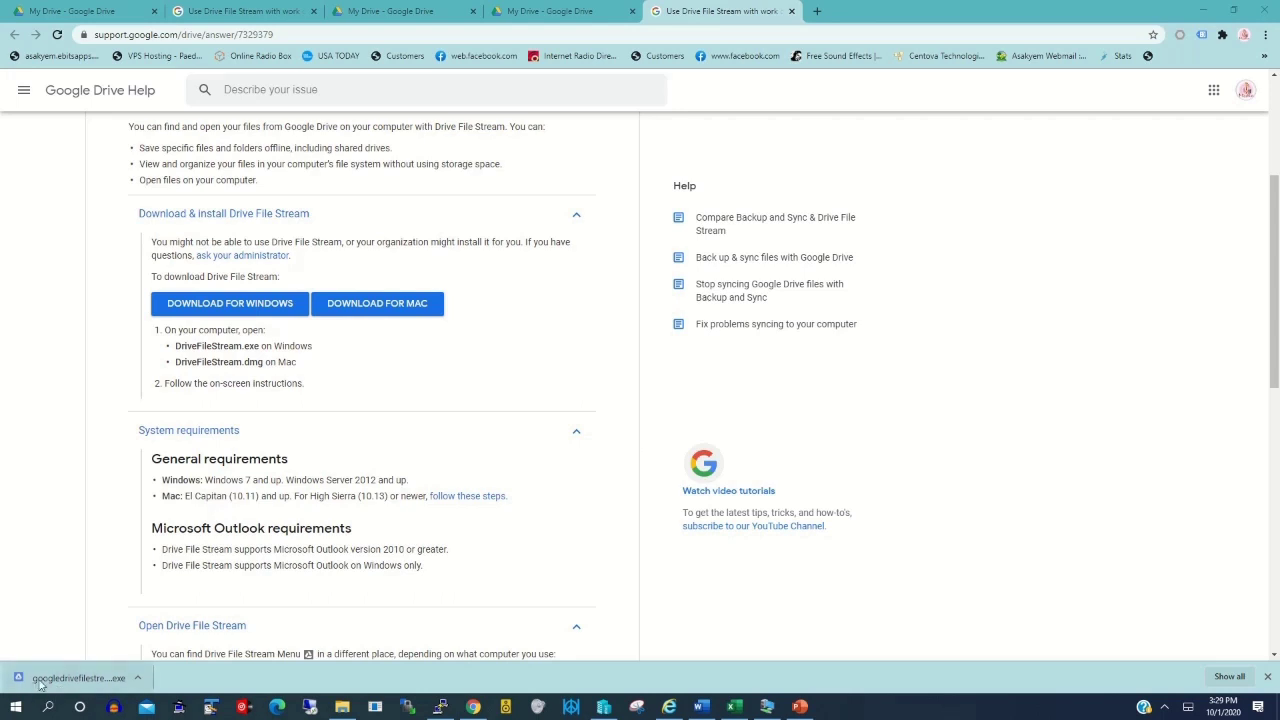
pyautogui.click(549, 10)
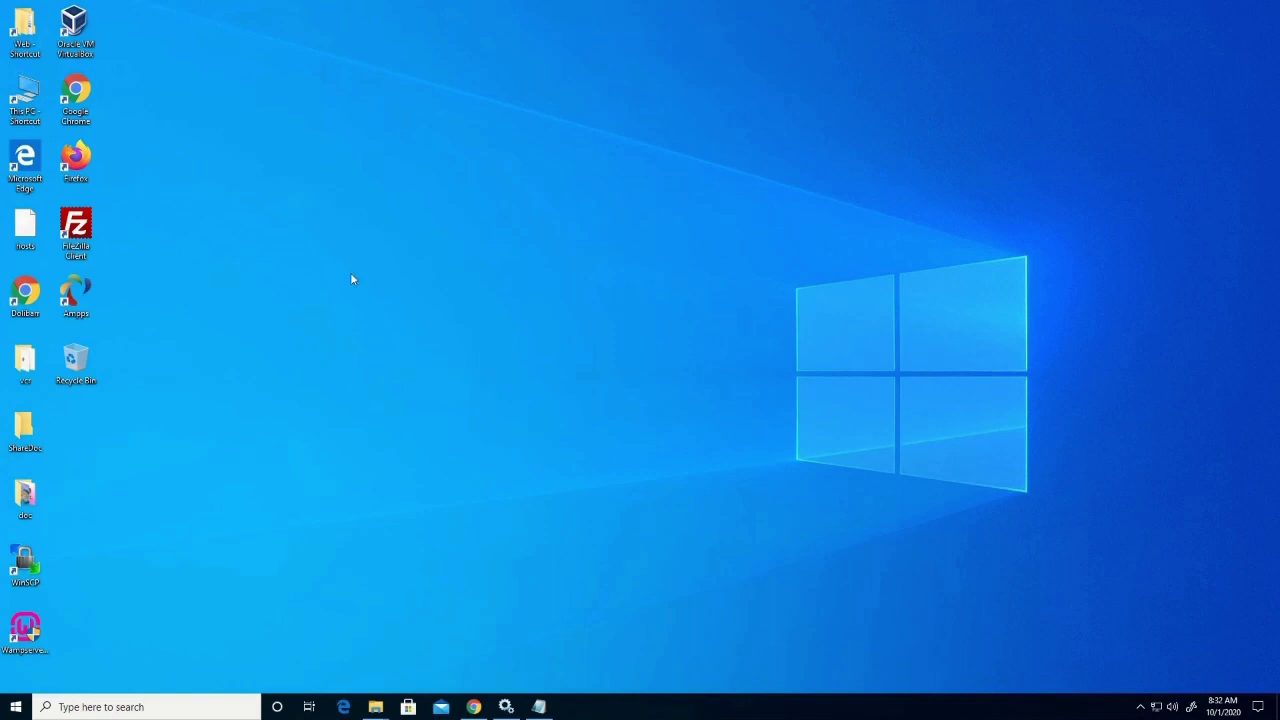
# Open This PC, then Downloads, and select the googledrivefilestream installer
pyautogui.doubleClick(28, 92)
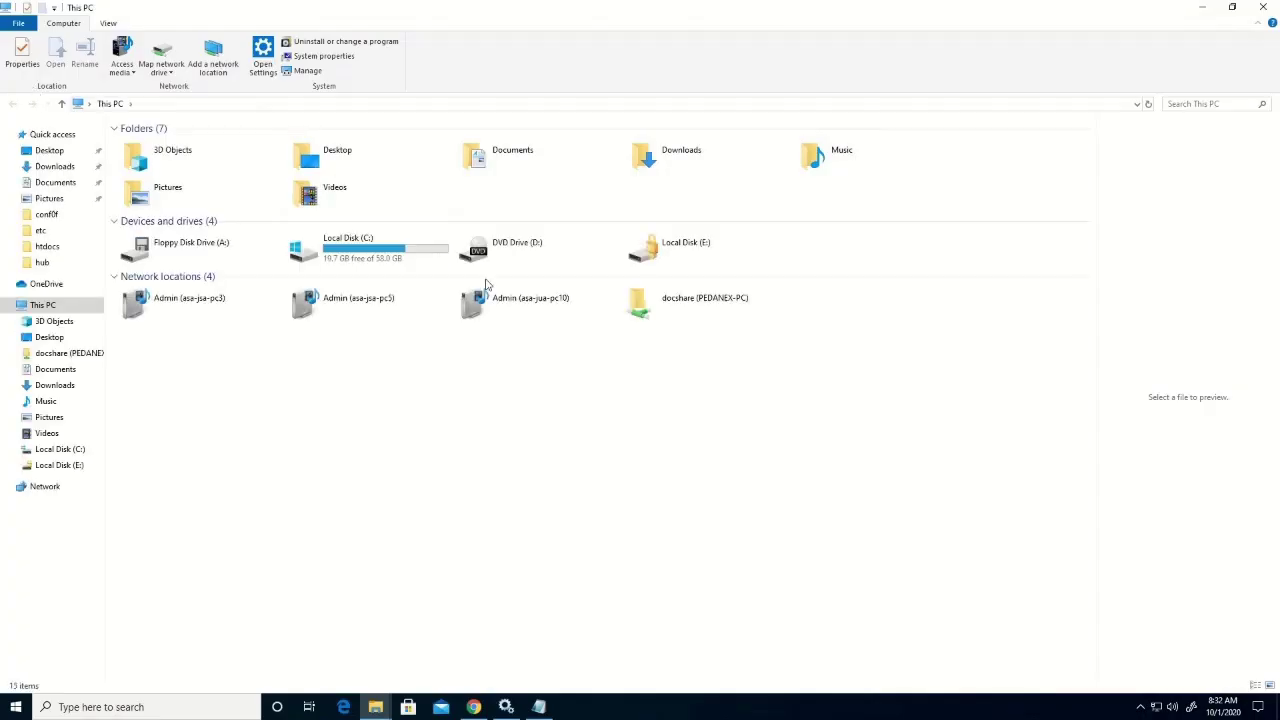
pyautogui.doubleClick(688, 165)
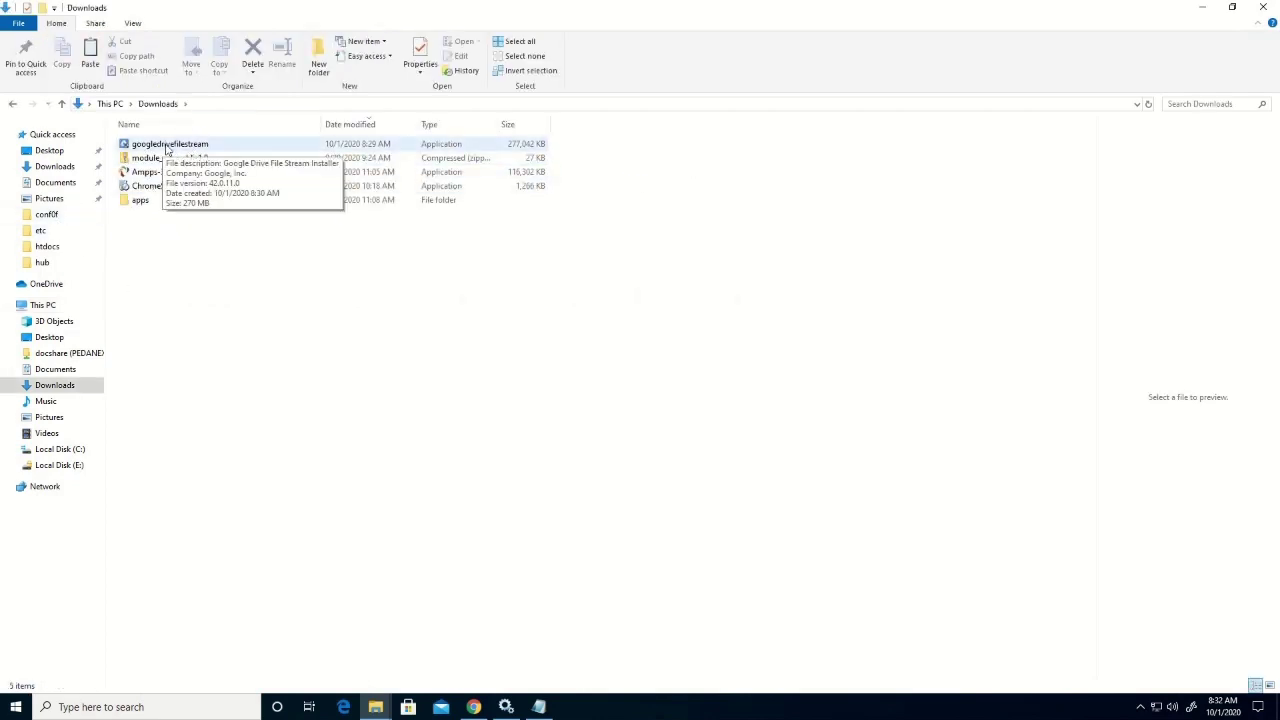
pyautogui.click(169, 148)
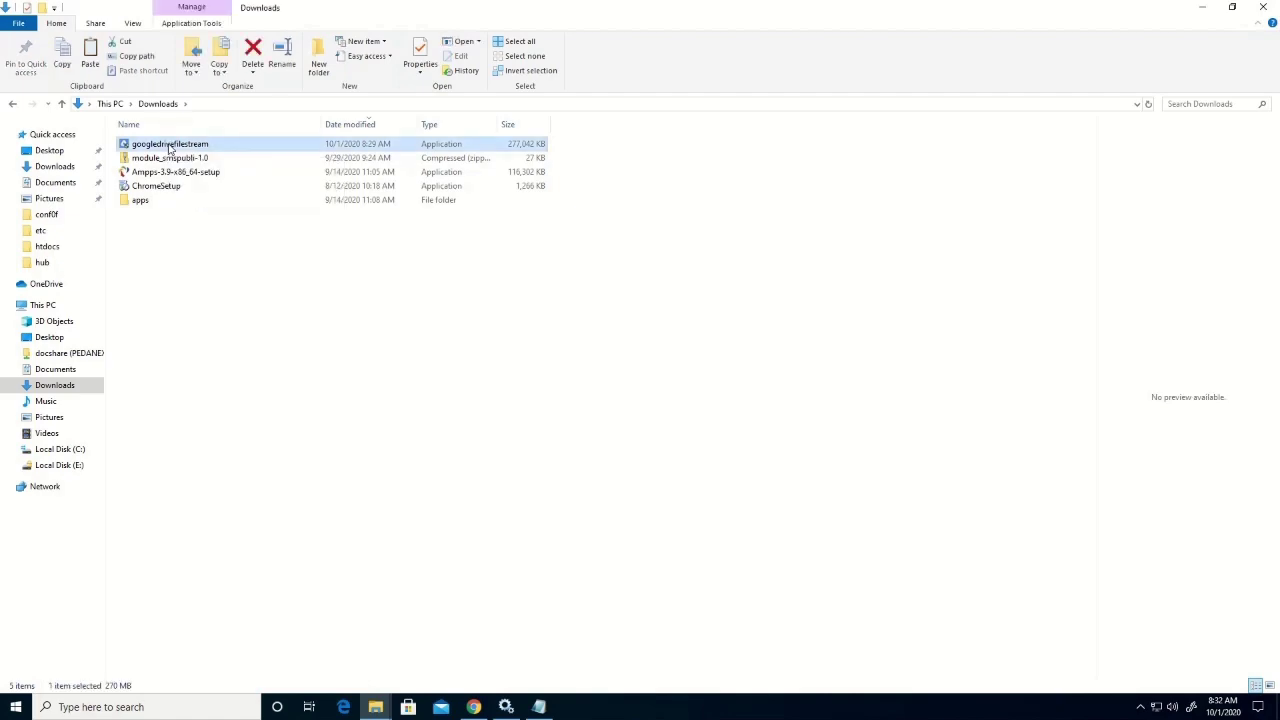
# Run the googledrivefilestream installer with a desktop shortcut and bring up the Google sign-in window
pyautogui.doubleClick(169, 148)
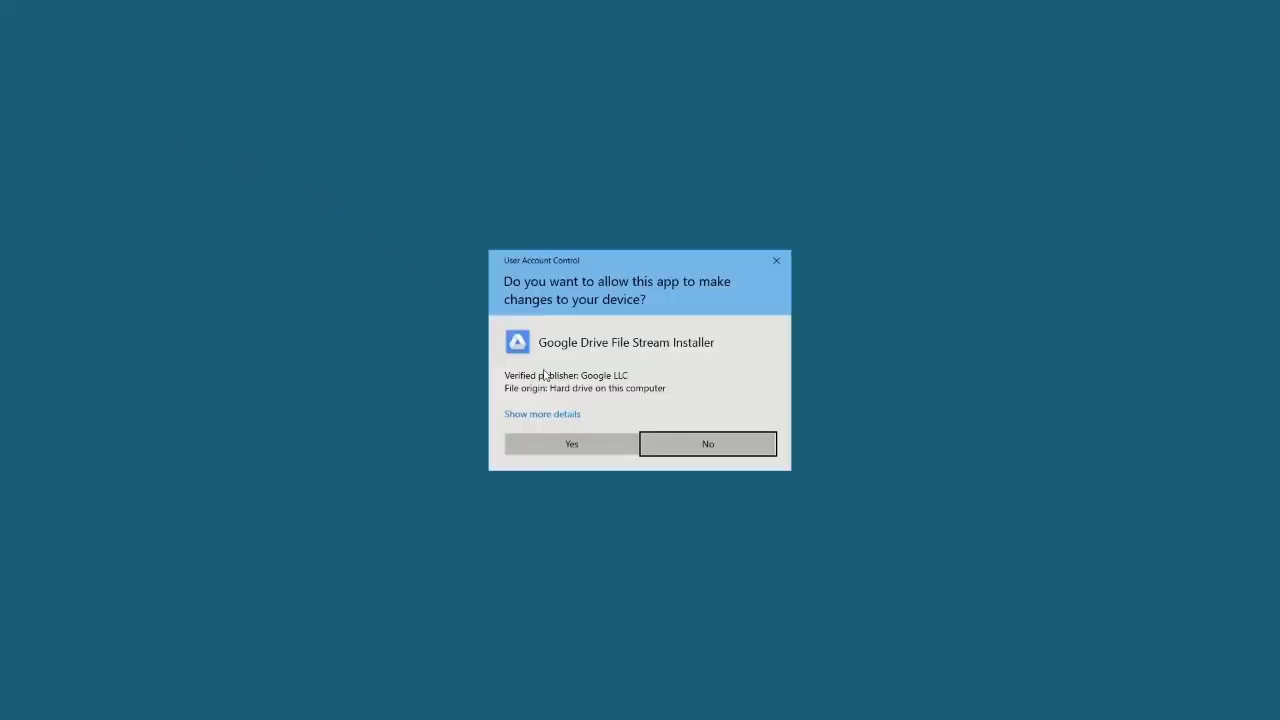
pyautogui.click(594, 449)
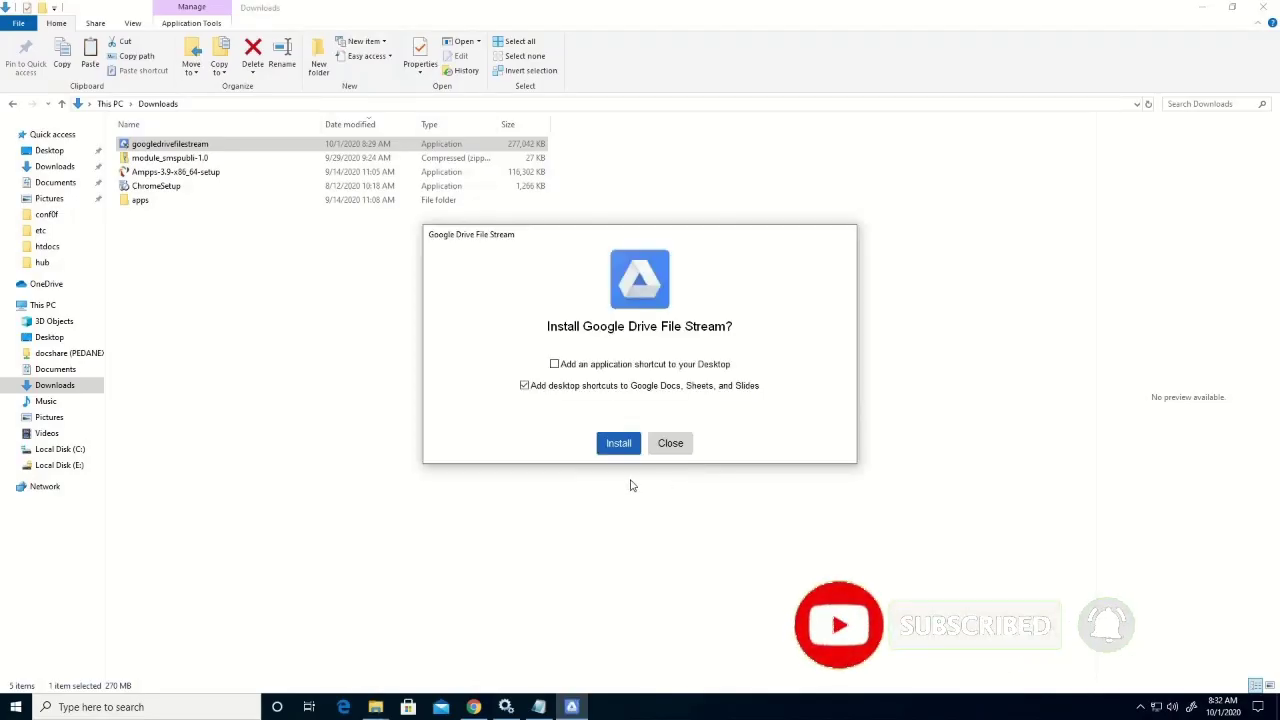
pyautogui.click(556, 366)
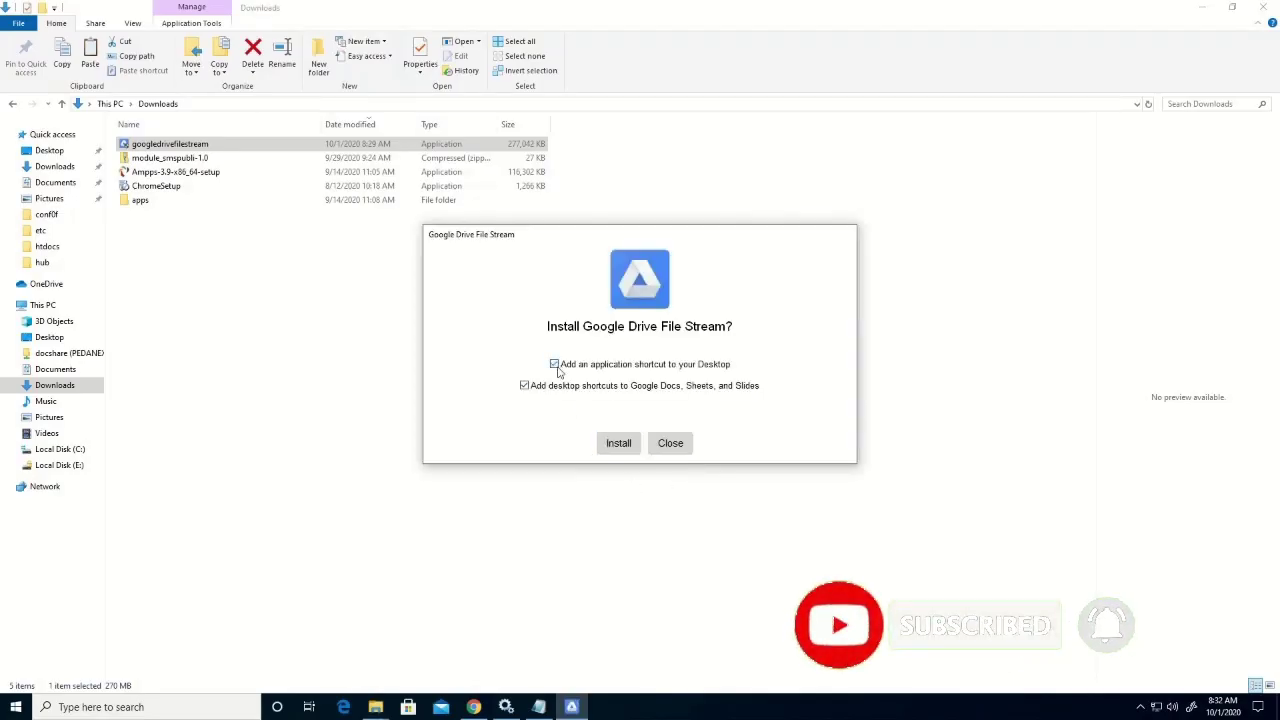
pyautogui.click(620, 443)
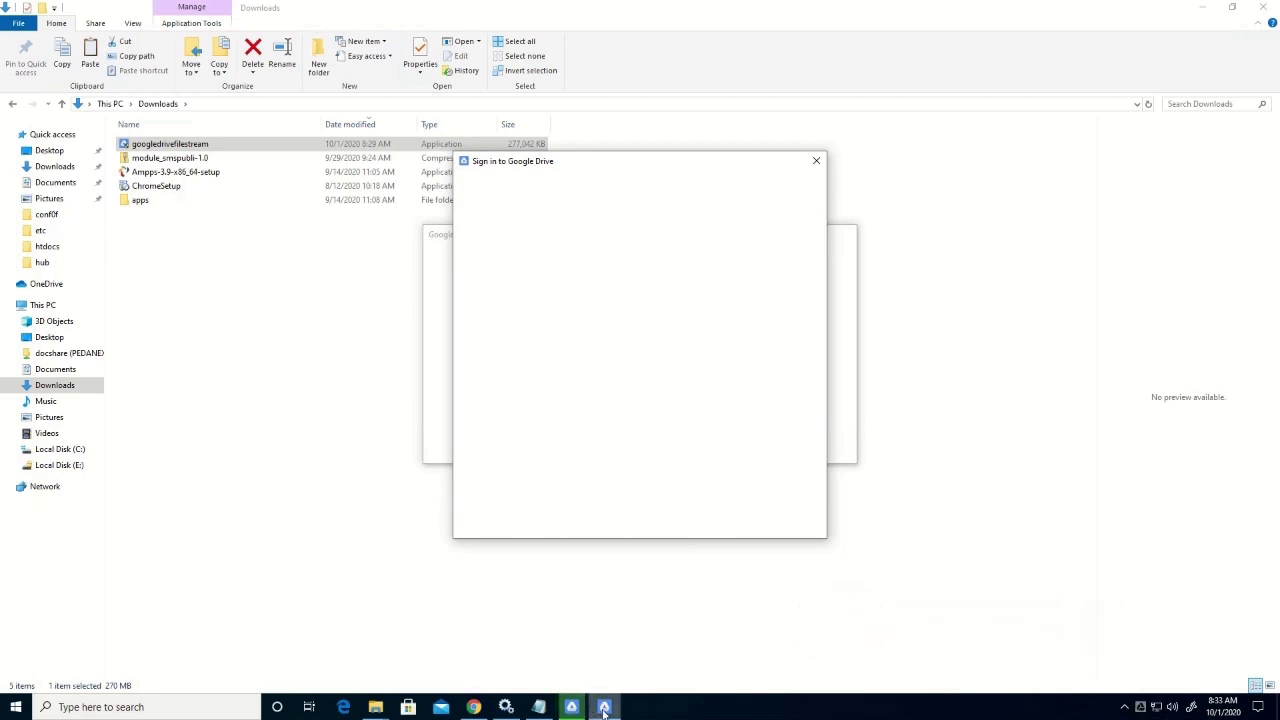
pyautogui.moveTo(604, 710)
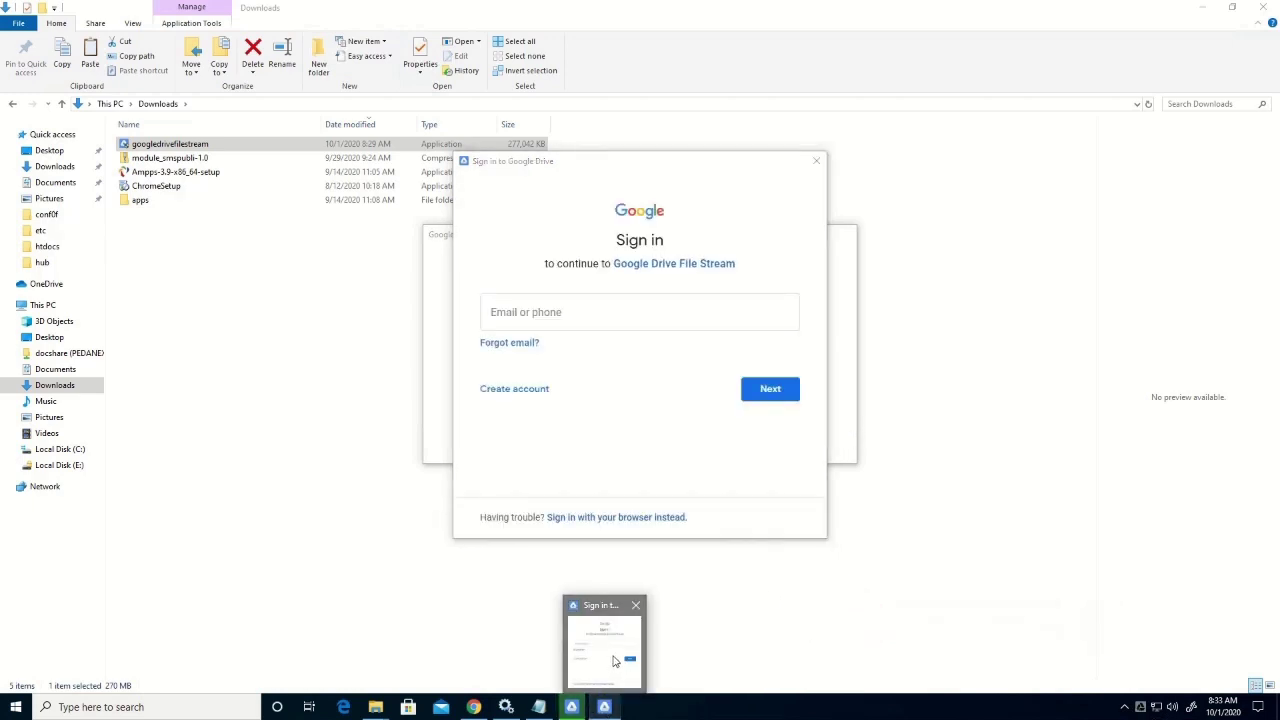
pyautogui.click(430, 417)
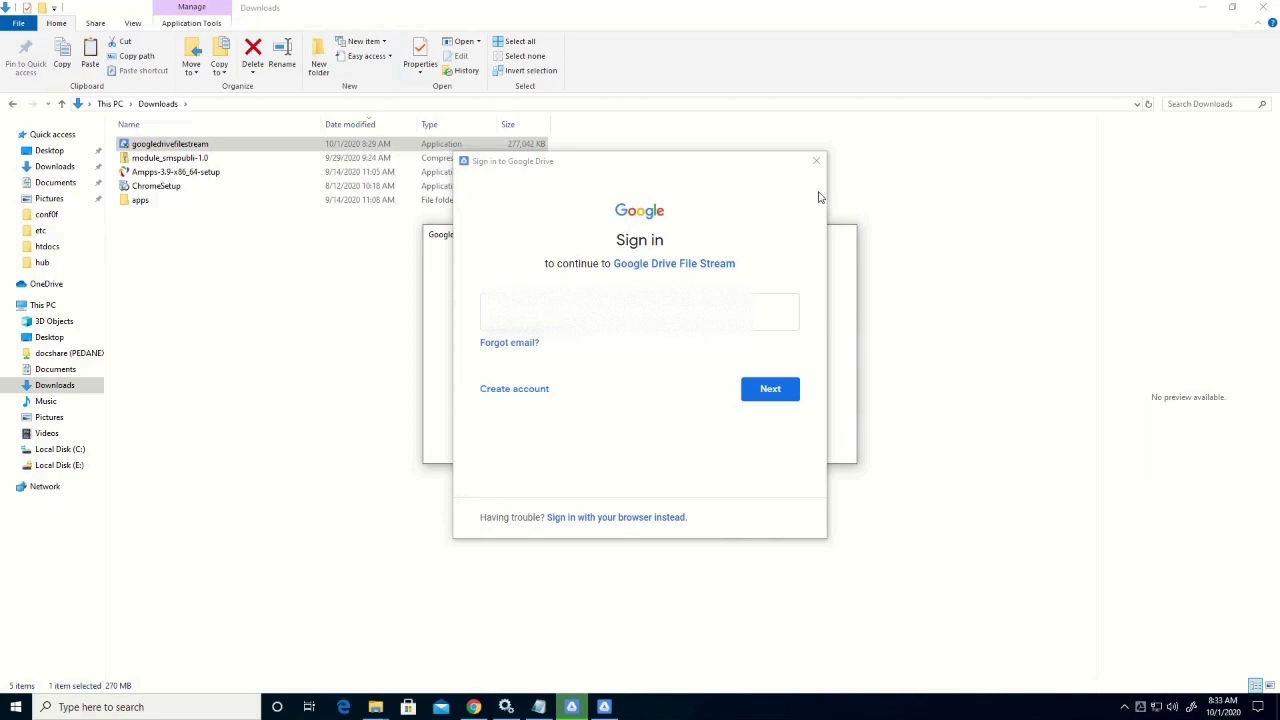
# Close the sign-in prompt, the finished installer and the Downloads Explorer window
pyautogui.click(816, 162)
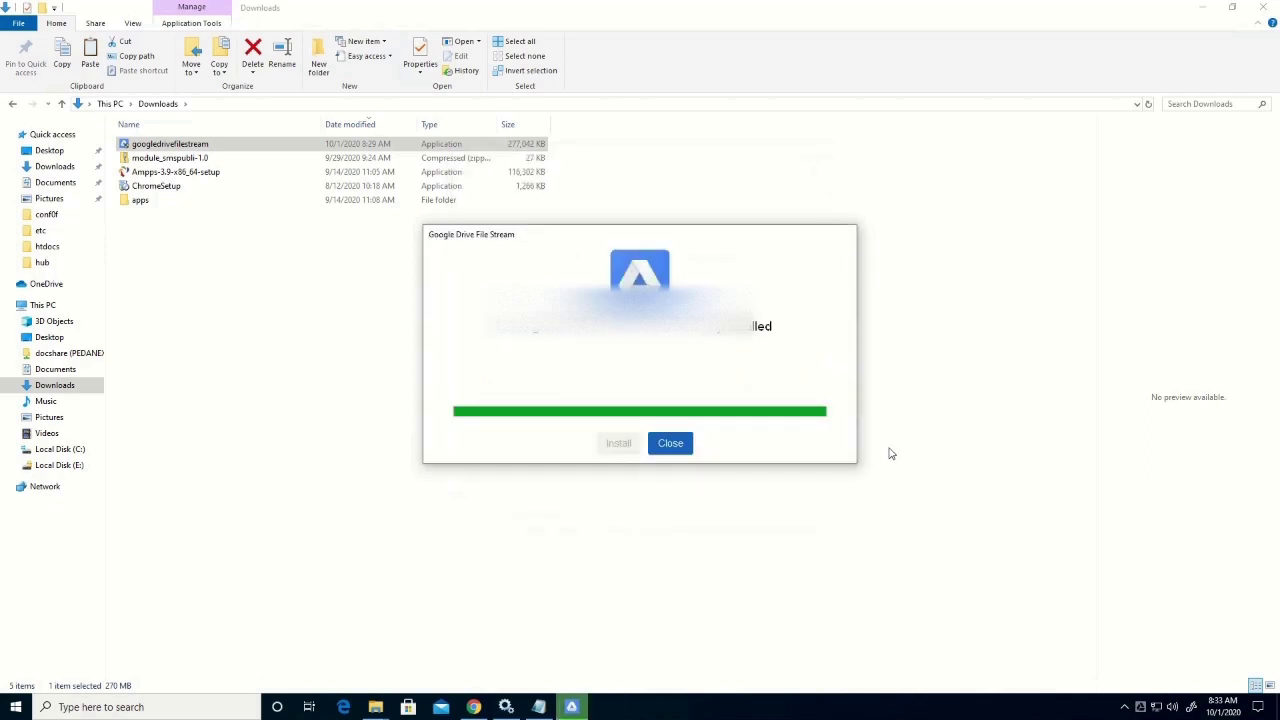
pyautogui.click(670, 443)
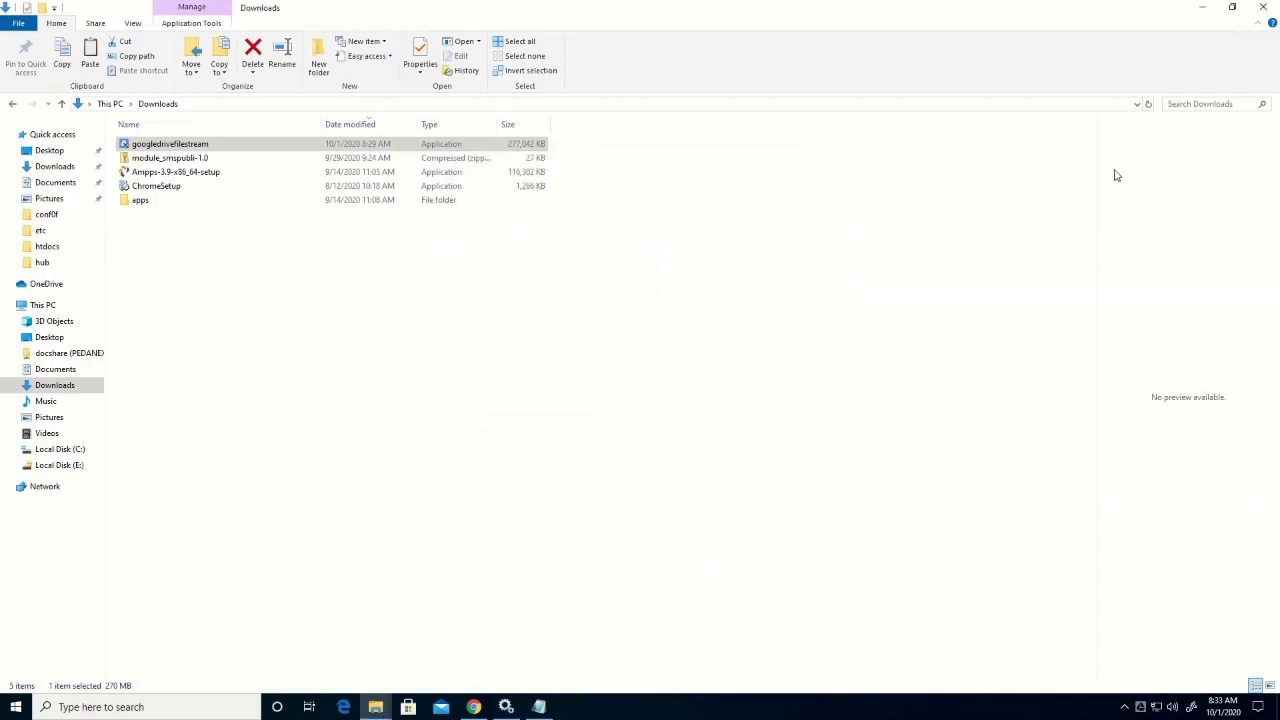
pyautogui.click(1262, 10)
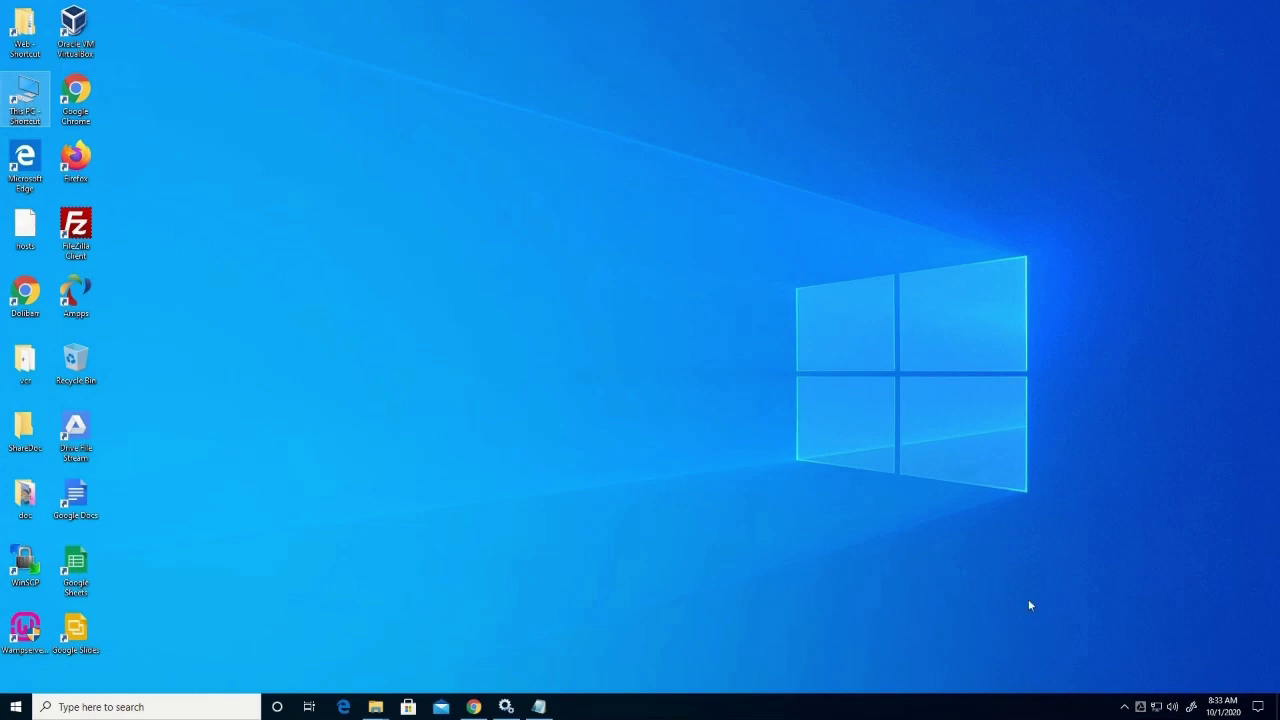
# Start Drive File Stream sign-in from the tray panel and submit the account's e-mail address
pyautogui.click(1143, 710)
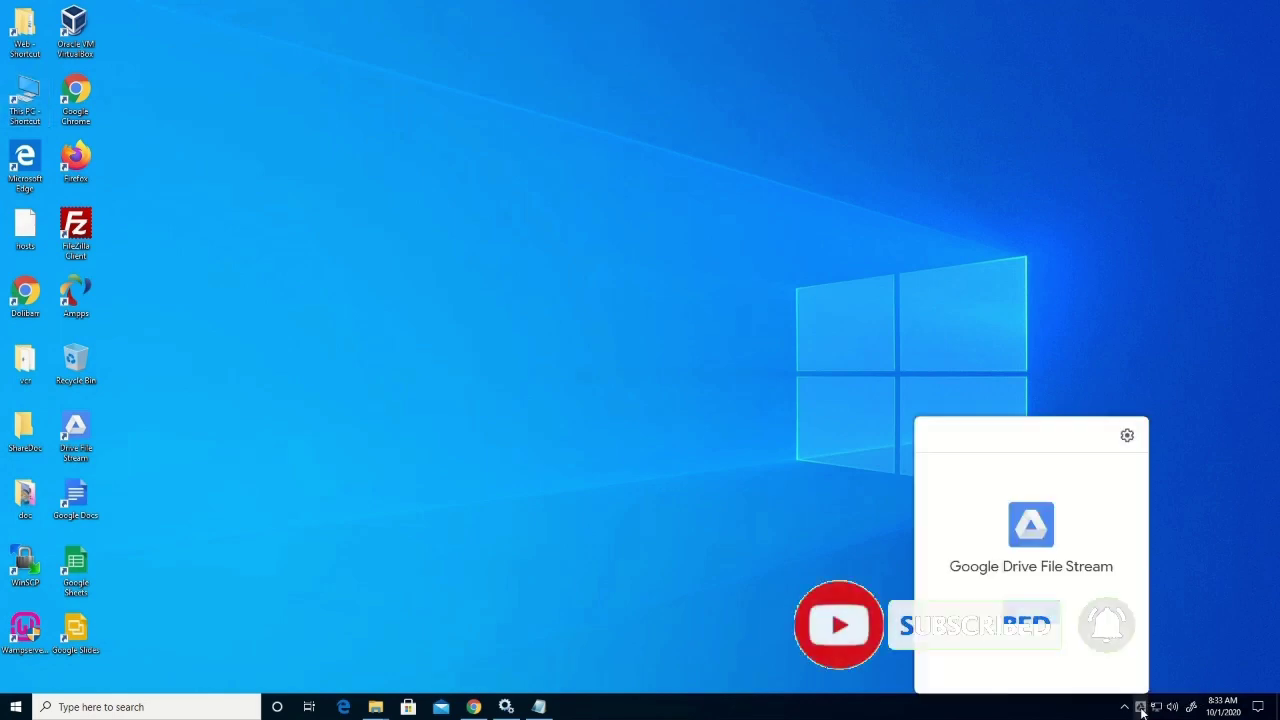
pyautogui.click(1031, 612)
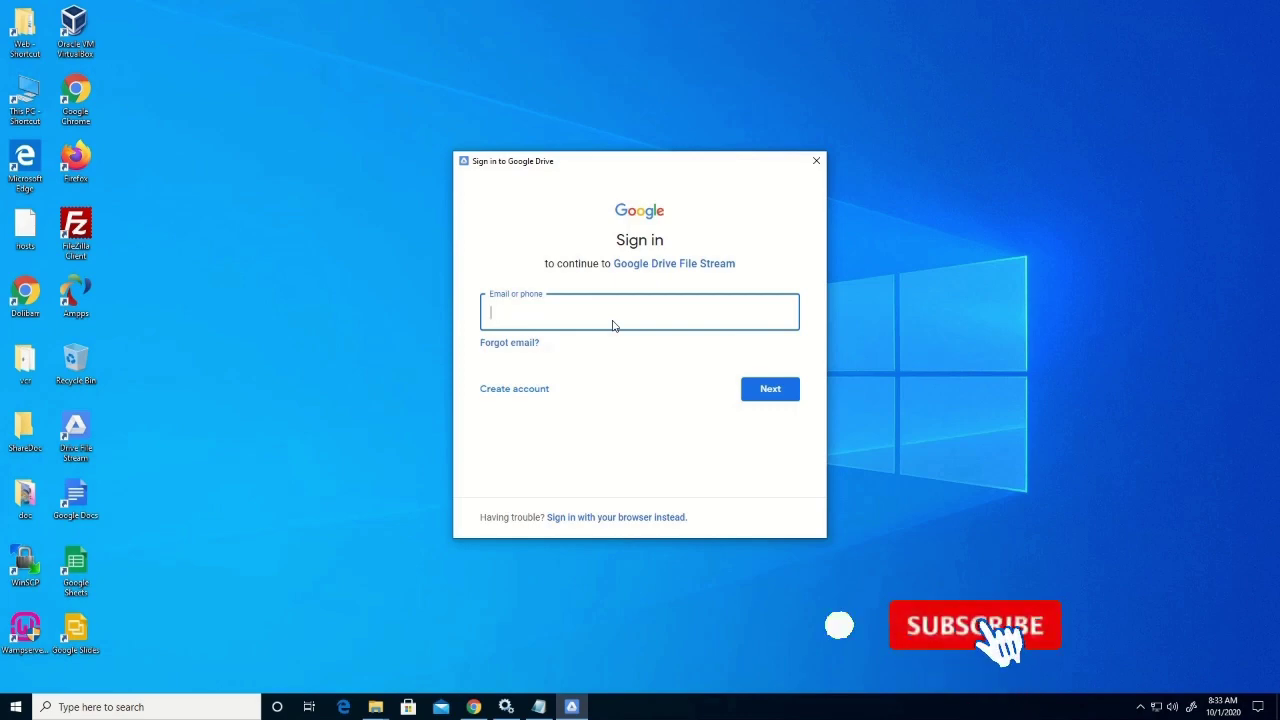
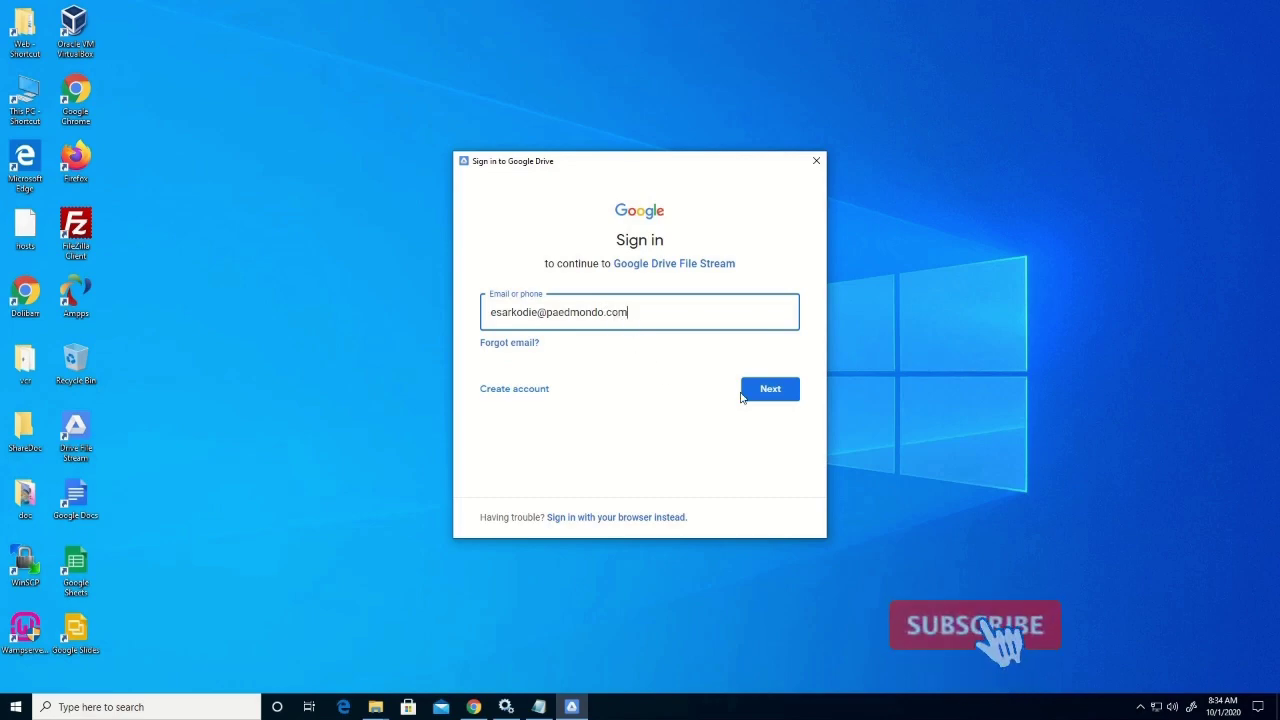
pyautogui.click(770, 392)
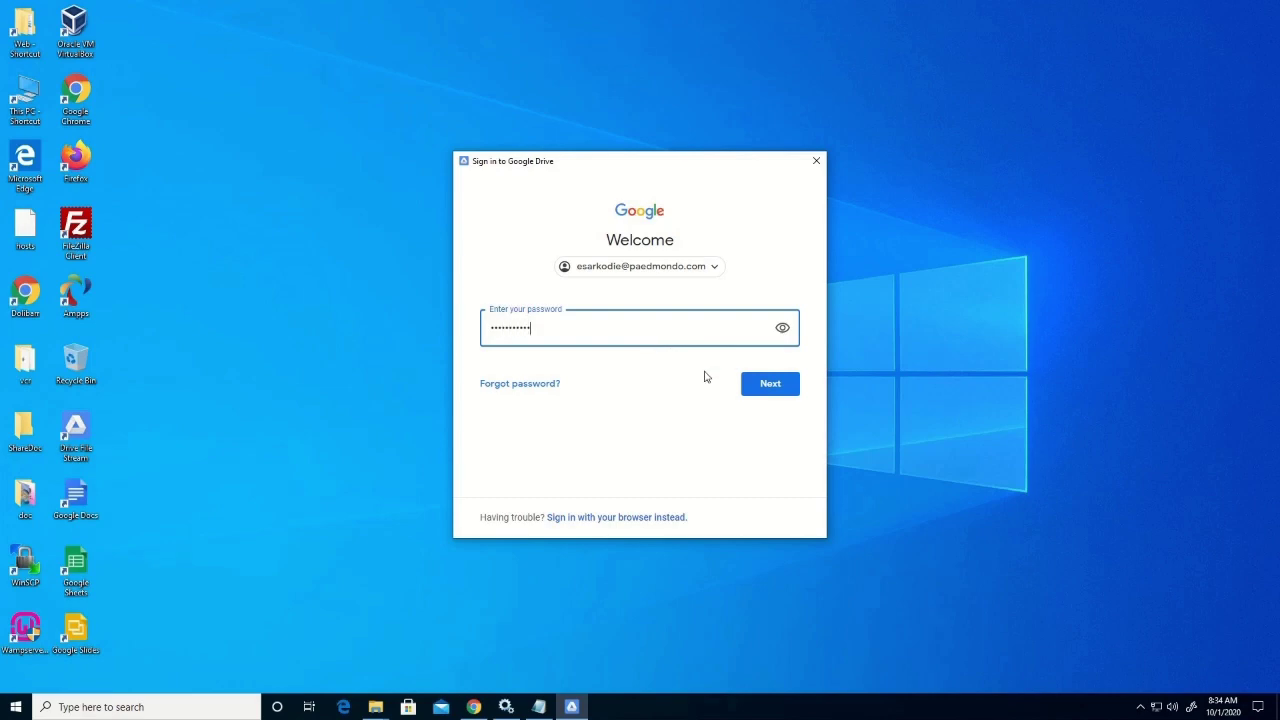
# Submit the password and dismiss the 'Drive File Stream is loading your files' notice
pyautogui.click(785, 391)
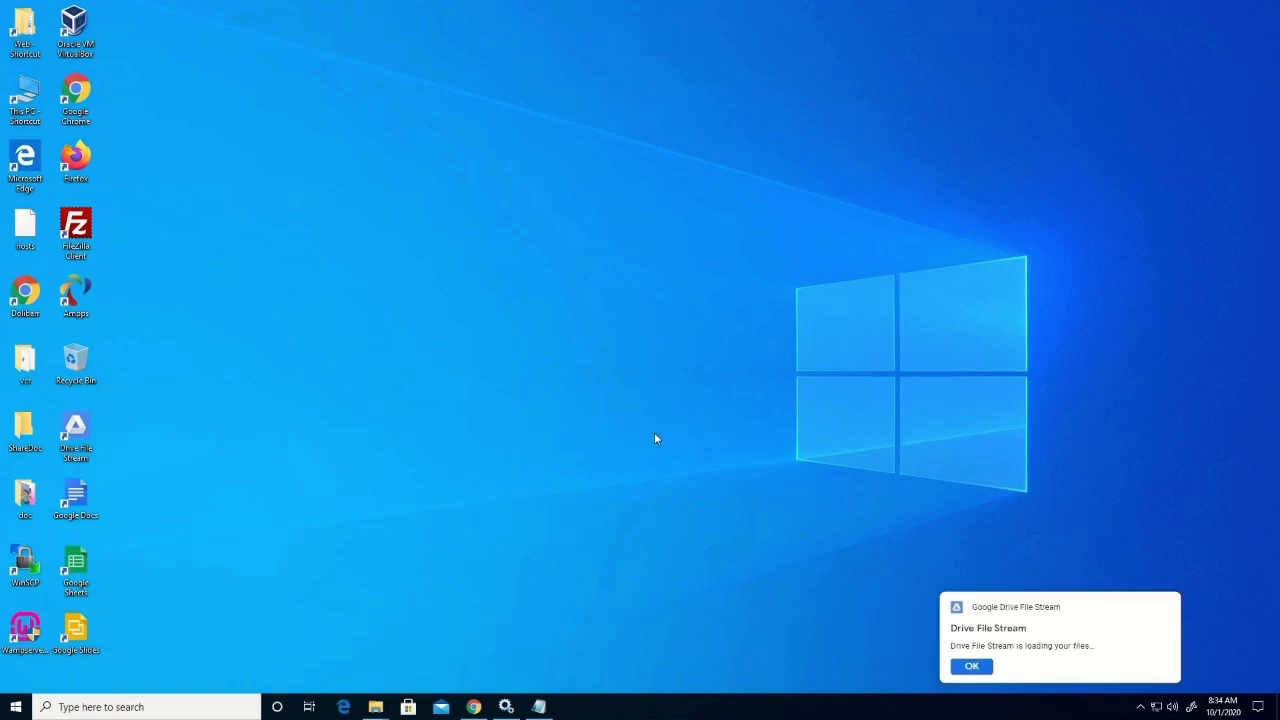
pyautogui.click(971, 667)
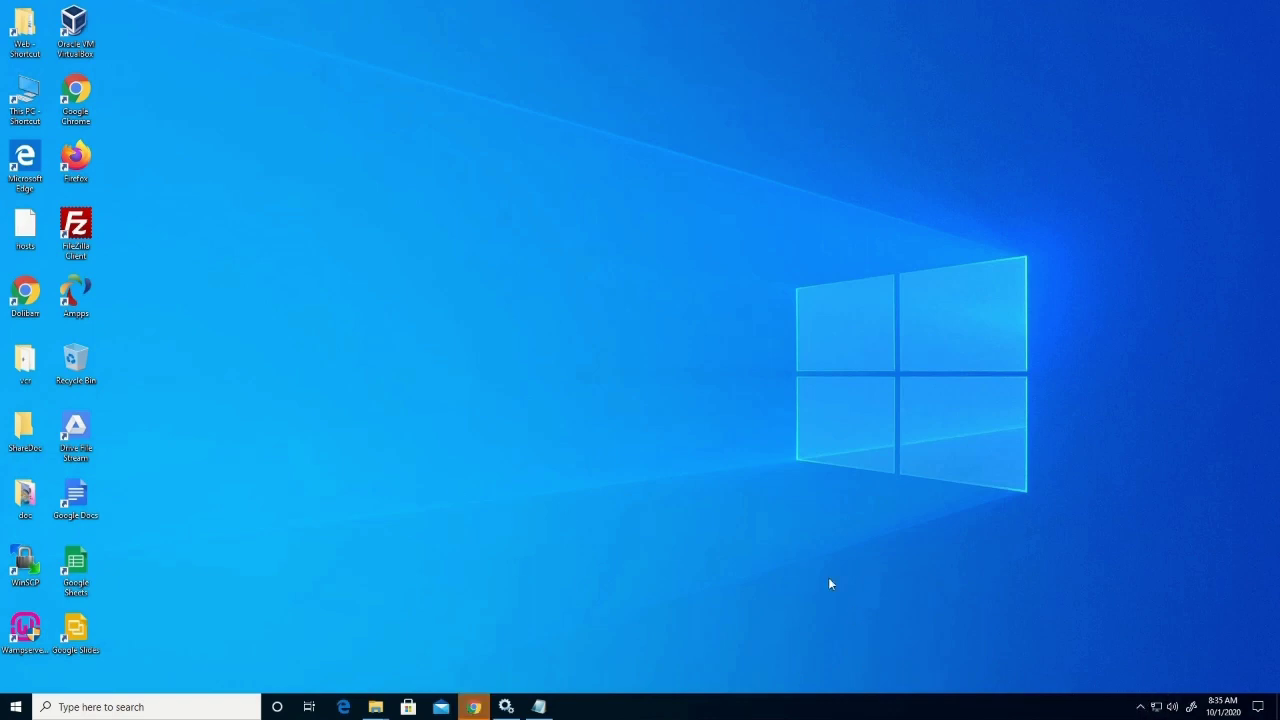
# Open Drive File Stream from the hidden tray icons and advance through the welcome slides
pyautogui.click(1140, 707)
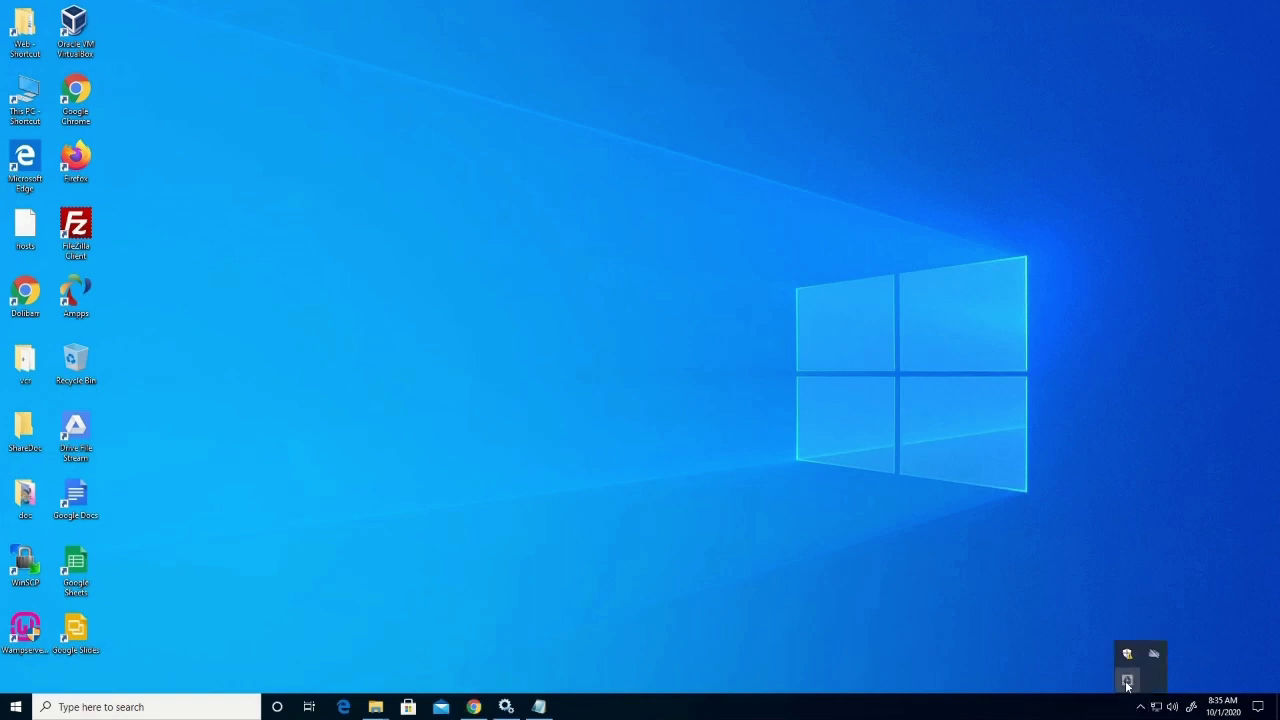
pyautogui.click(1127, 680)
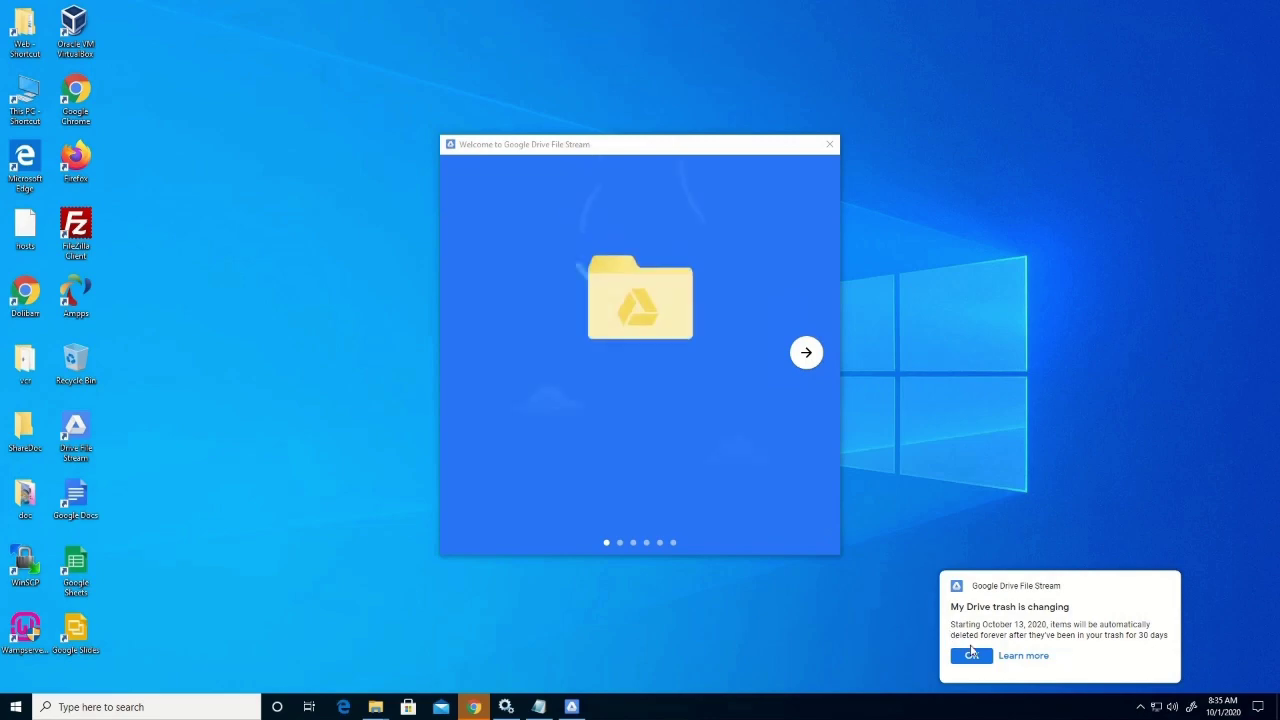
pyautogui.click(808, 356)
pyautogui.click(812, 362)
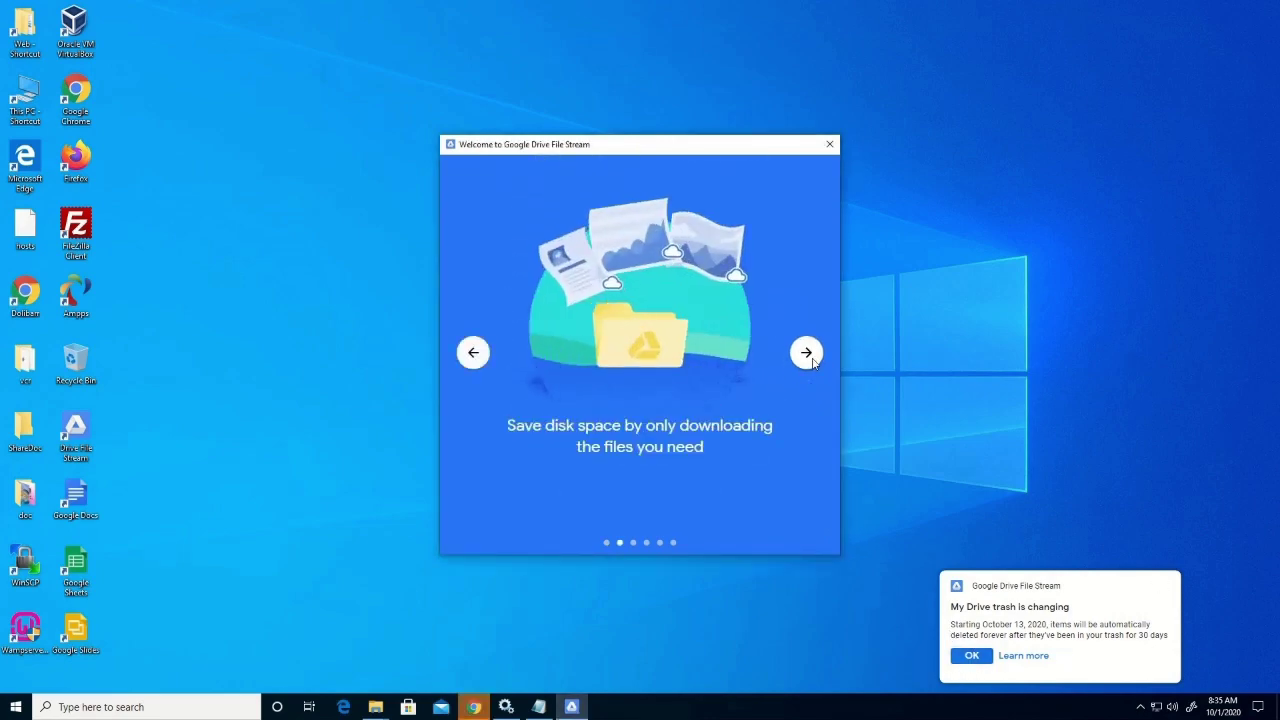
pyautogui.click(808, 356)
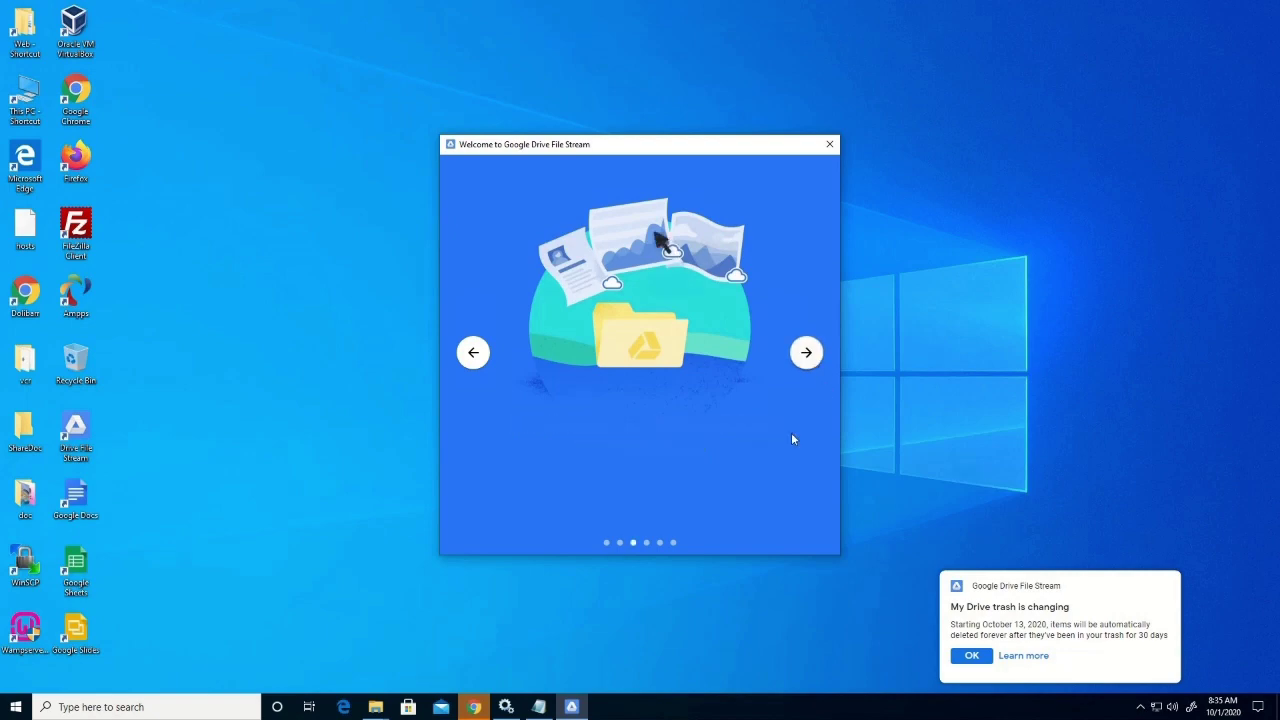
pyautogui.click(809, 364)
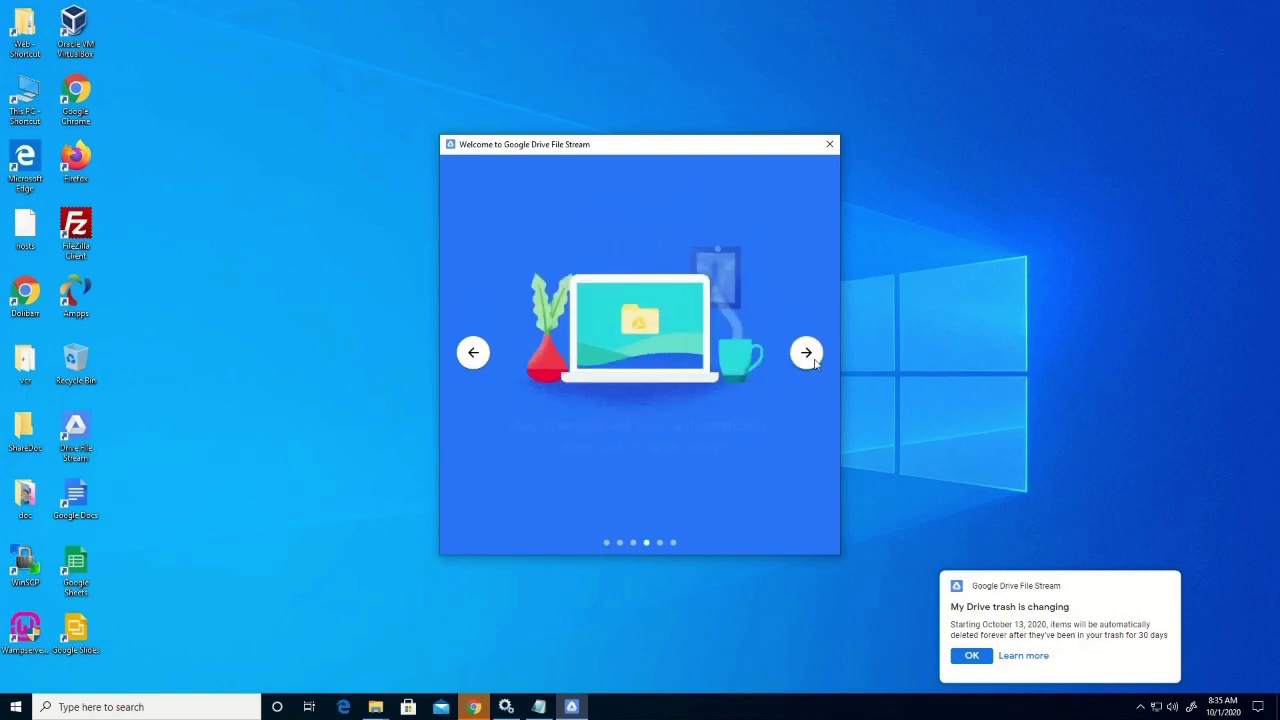
pyautogui.click(810, 366)
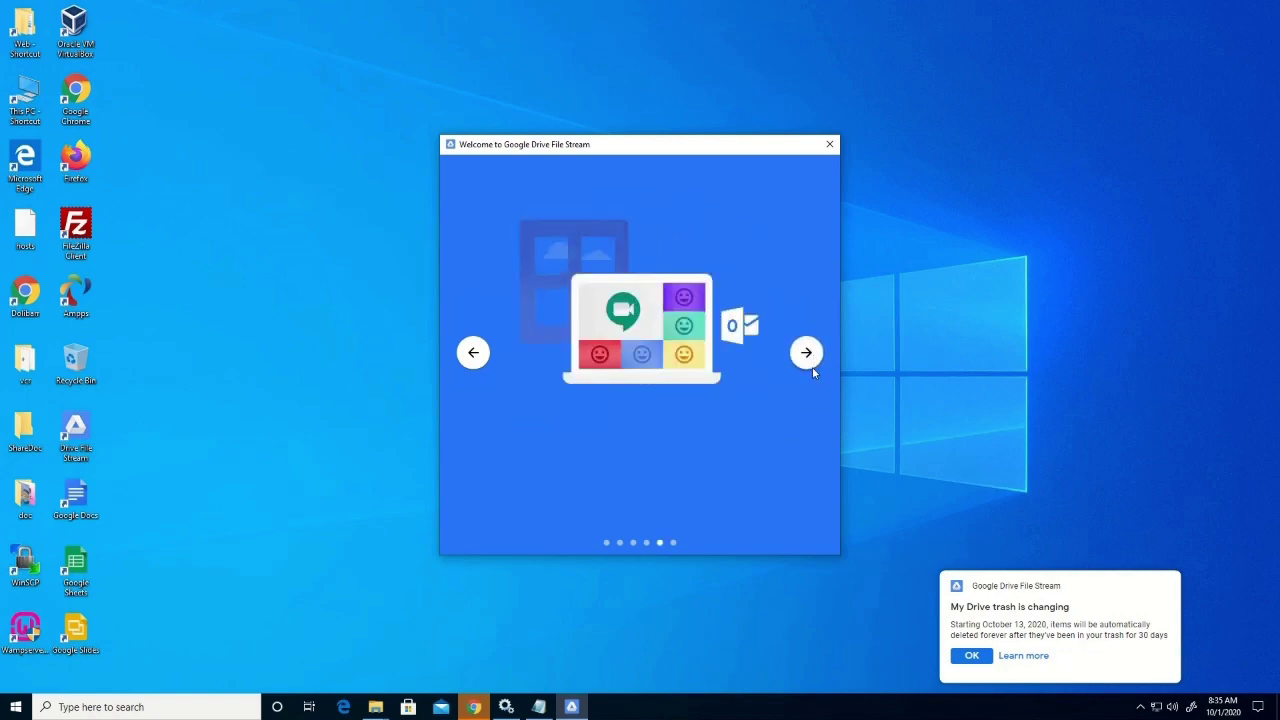
# Reach the final welcome slide, then show the Google Drive (G:) folder maximized in Explorer
pyautogui.click(812, 367)
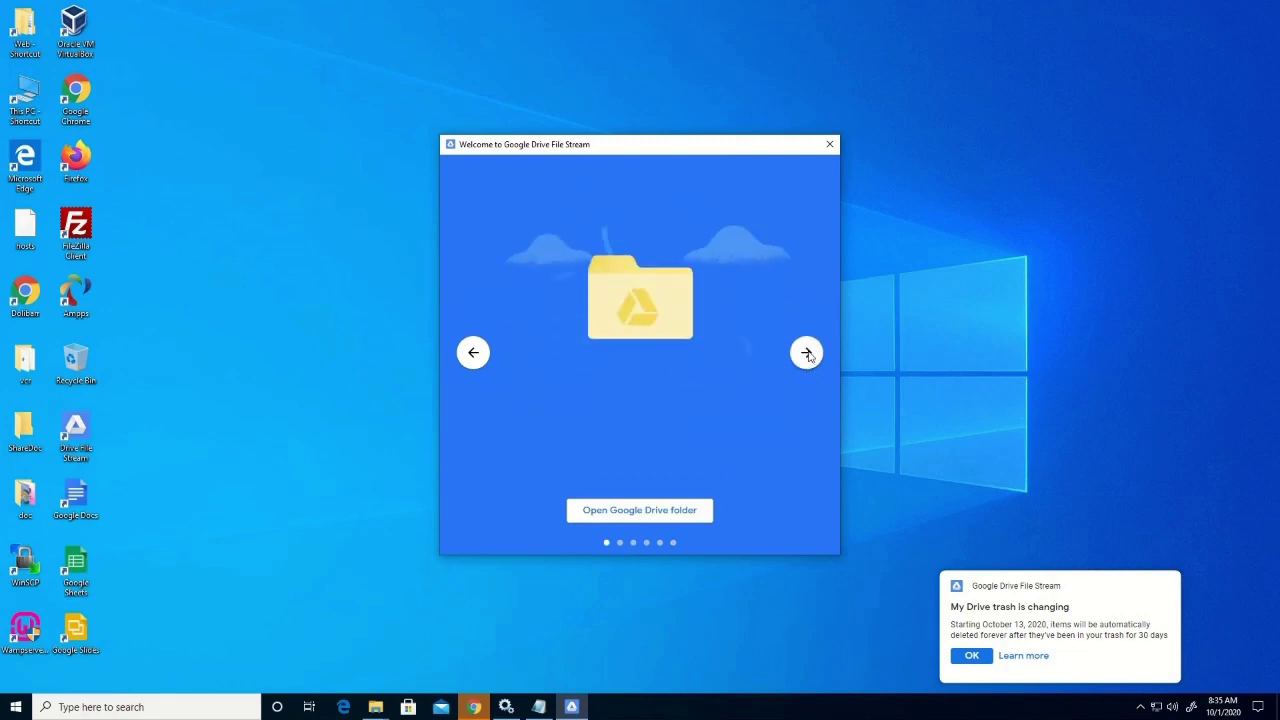
pyautogui.click(634, 512)
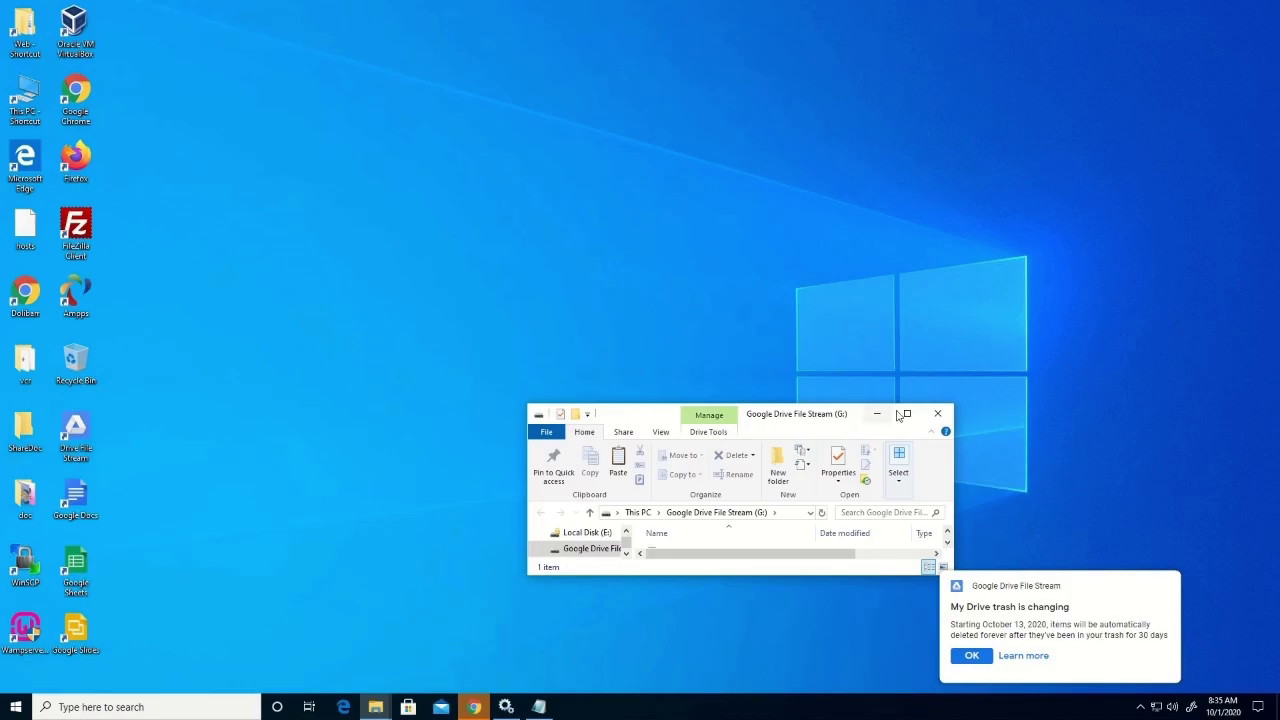
pyautogui.click(906, 414)
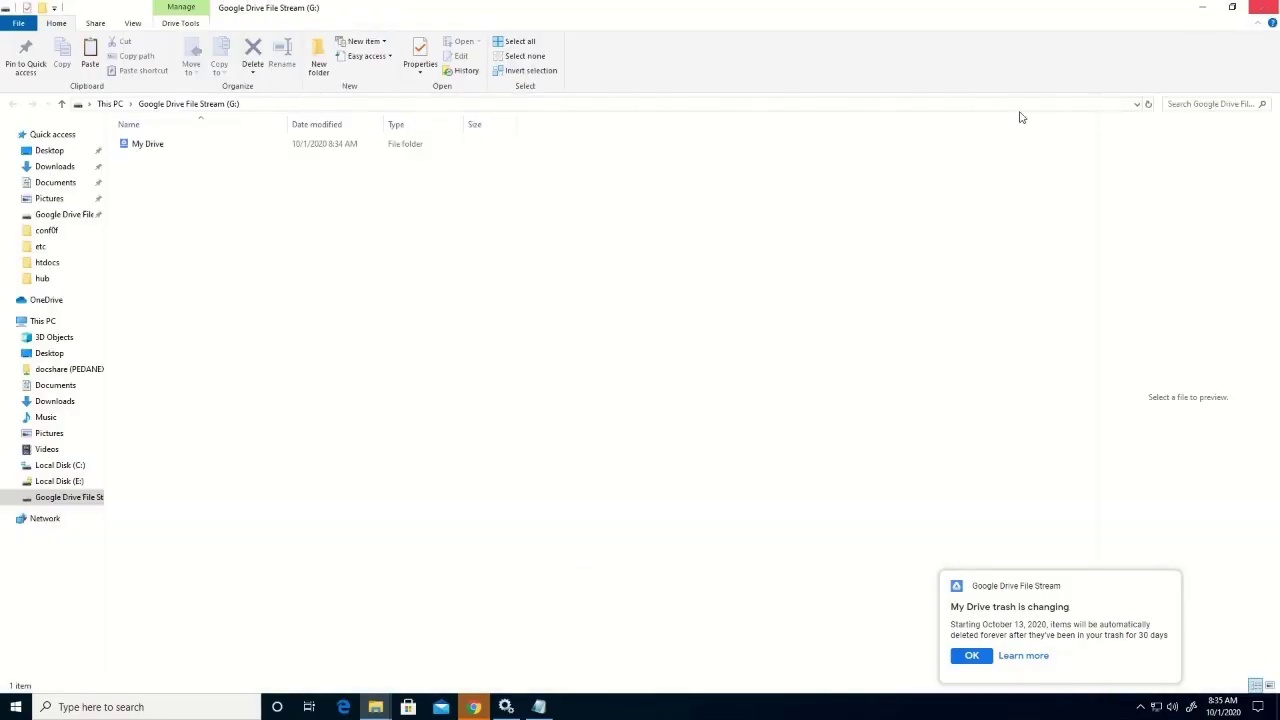